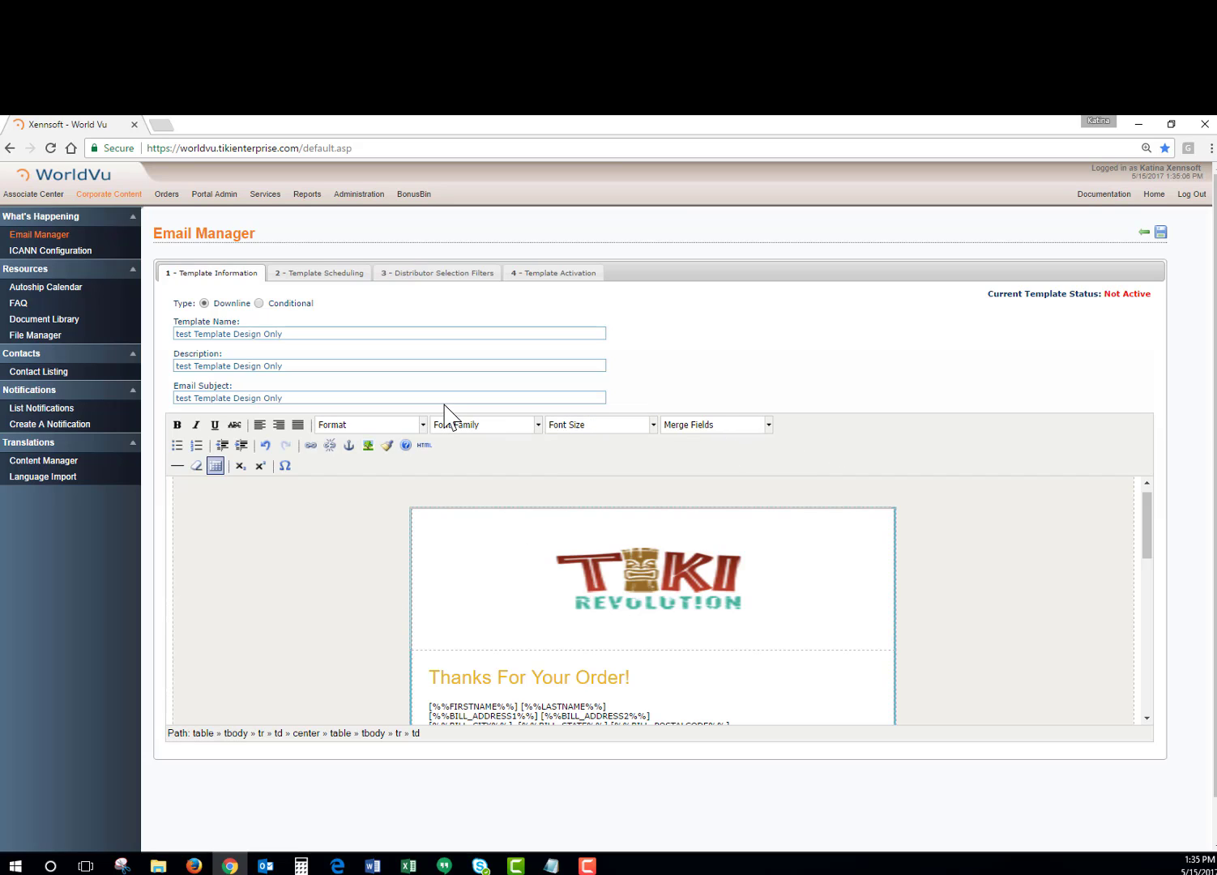
Set the template name to "Test Email" and the description to "Image and text test email".
{"action": "mouse_move", "coordinate": [297, 334]}
{"action": "left_mouse_down"}
{"action": "mouse_move", "coordinate": [211, 328]}
{"action": "mouse_move", "coordinate": [312, 329]}
{"action": "left_mouse_up"}
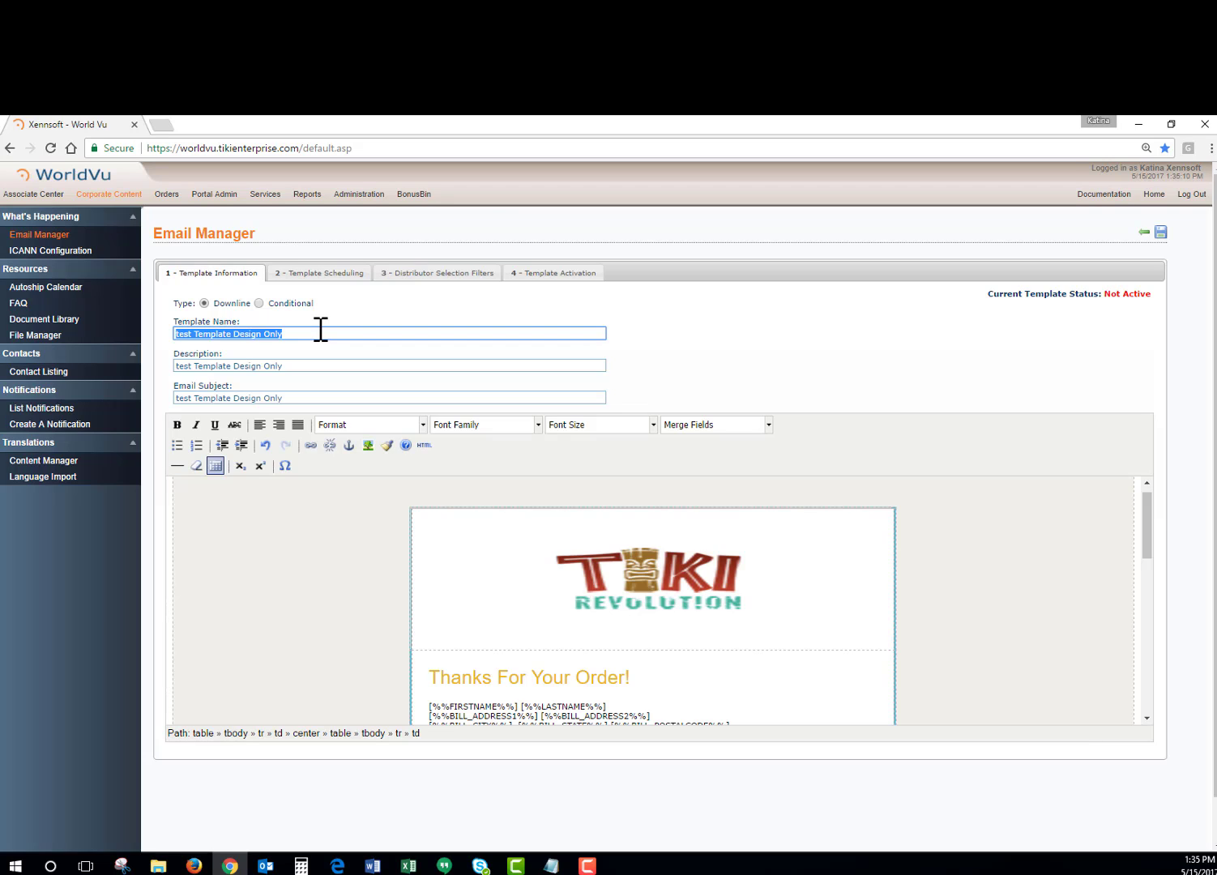
{"action": "type", "text": "Test Email"}
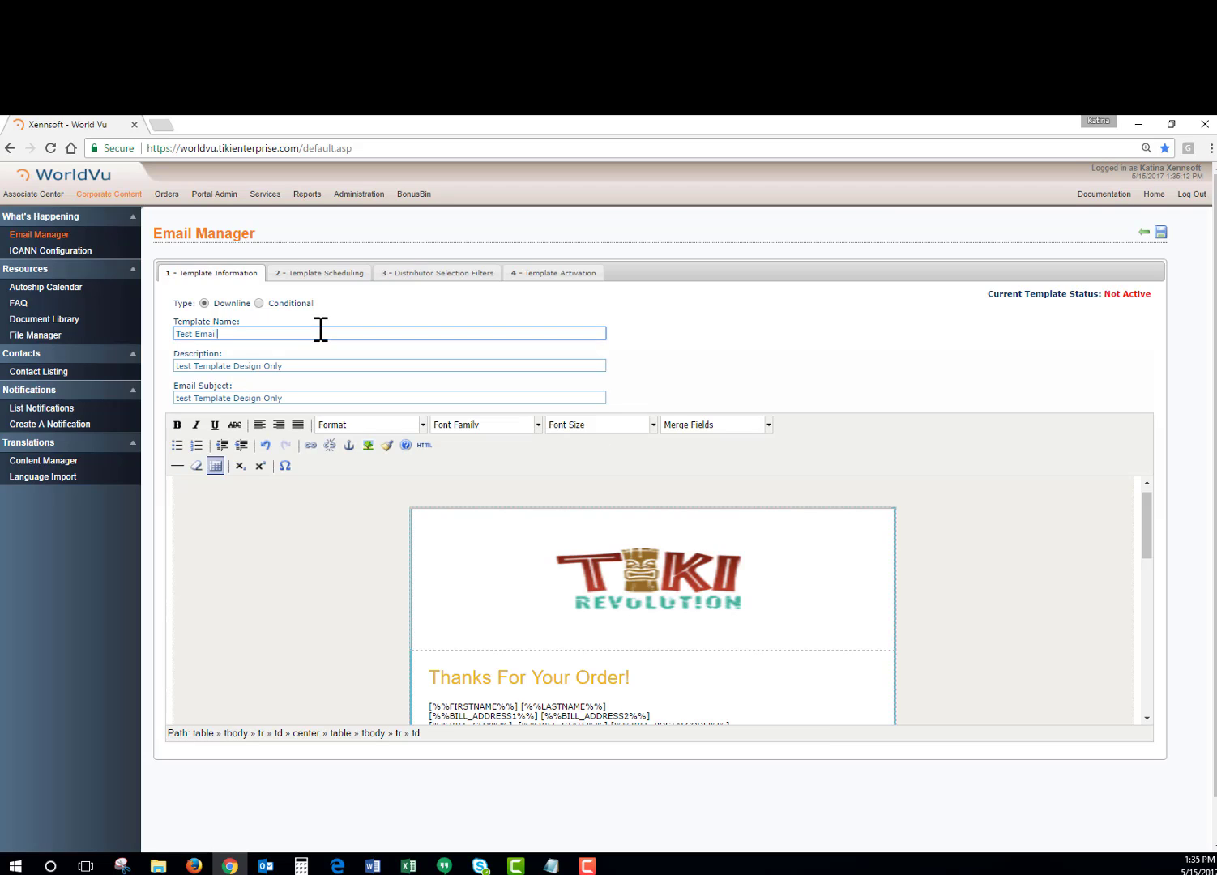
{"action": "left_click_drag", "start_coordinate": [296, 364], "coordinate": [340, 363]}
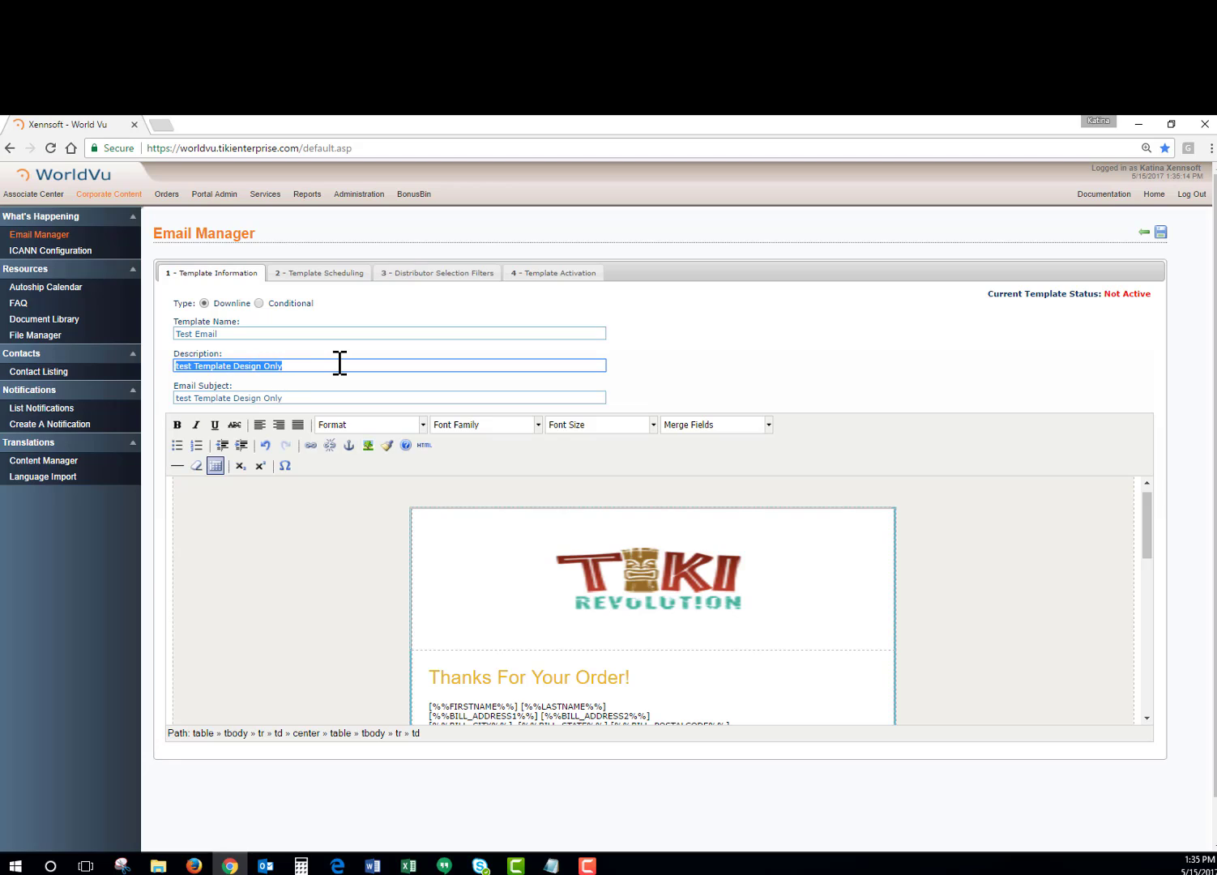
{"action": "type", "text": "I"}
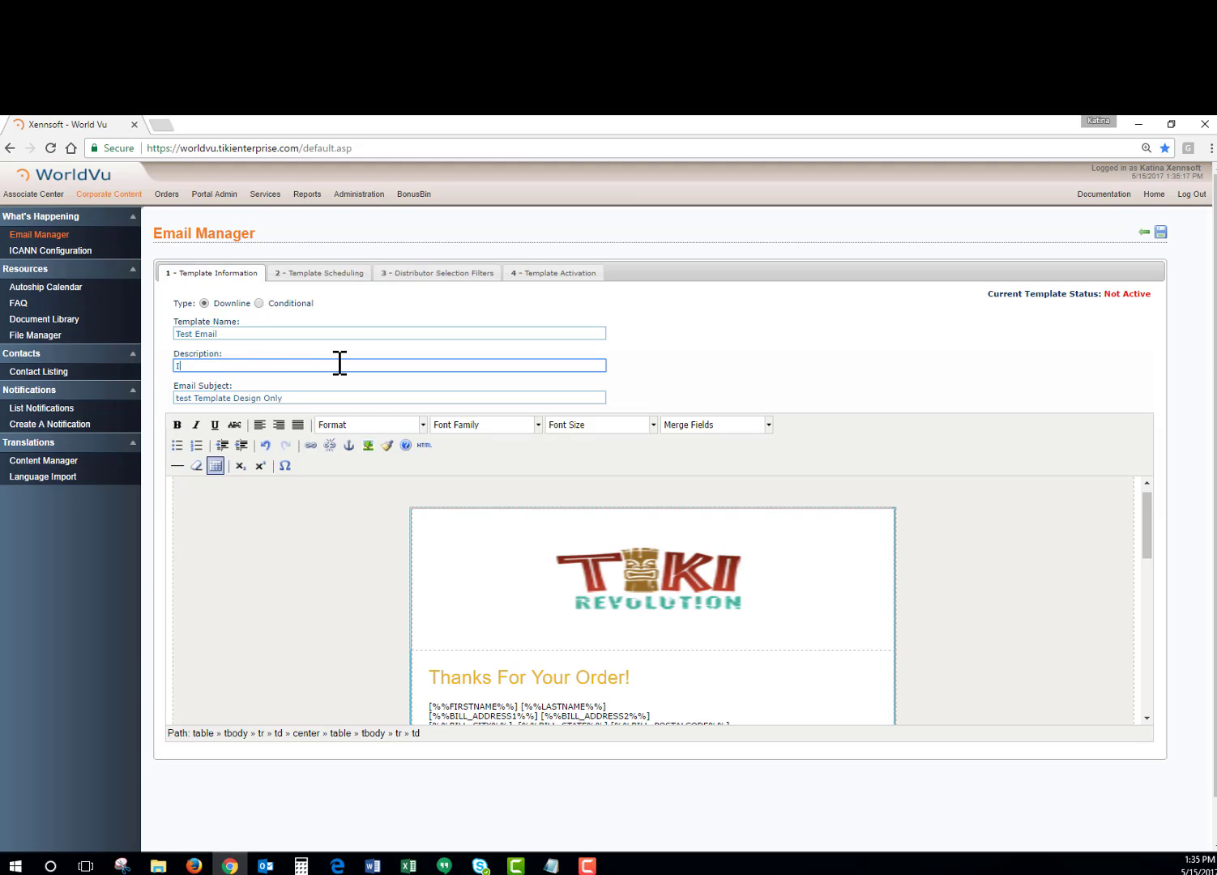
{"action": "type", "text": "mage and tes"}
{"action": "type", "text": "t test emai"}
{"action": "type", "text": "l"}
Set the email subject to "Thank you for your order!" and save the template.
{"action": "triple_click", "coordinate": [305, 397]}
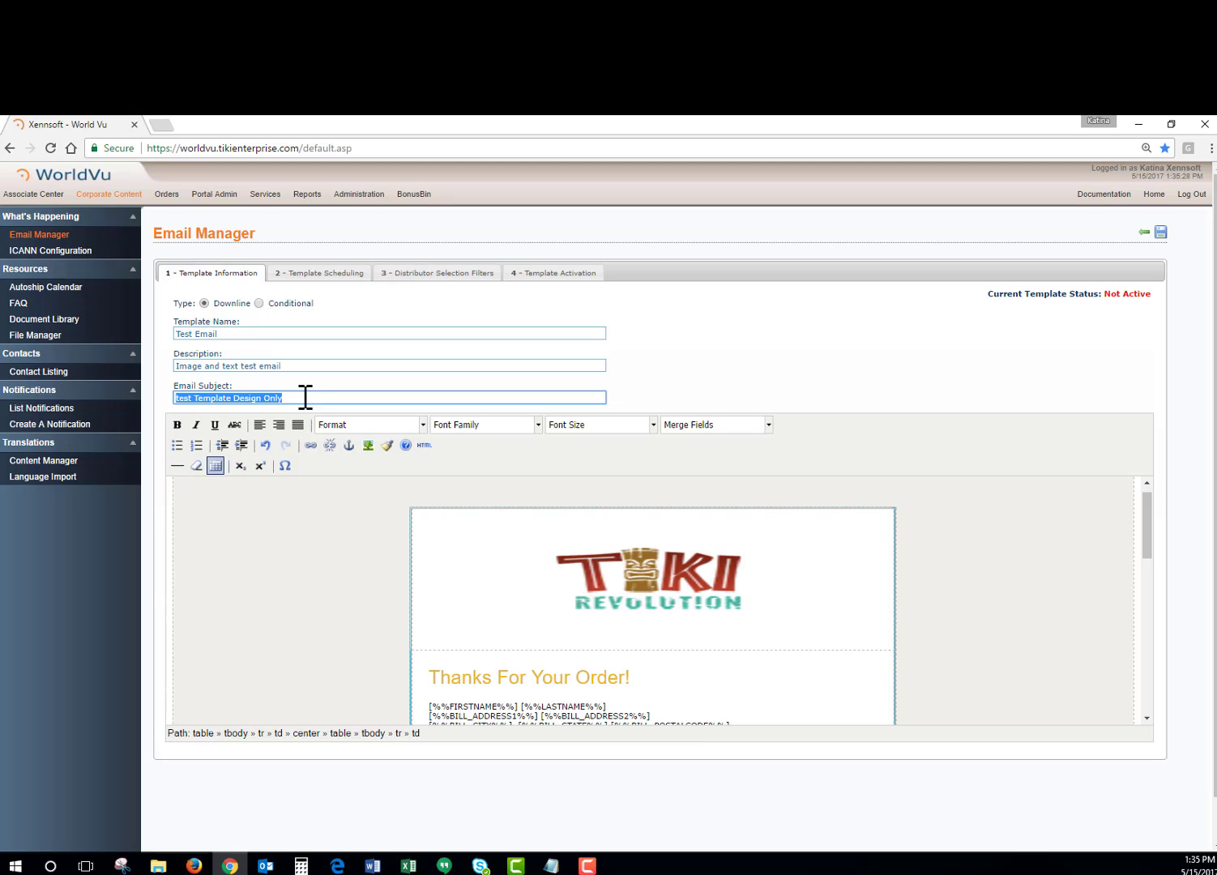
{"action": "type", "text": "Thank you"}
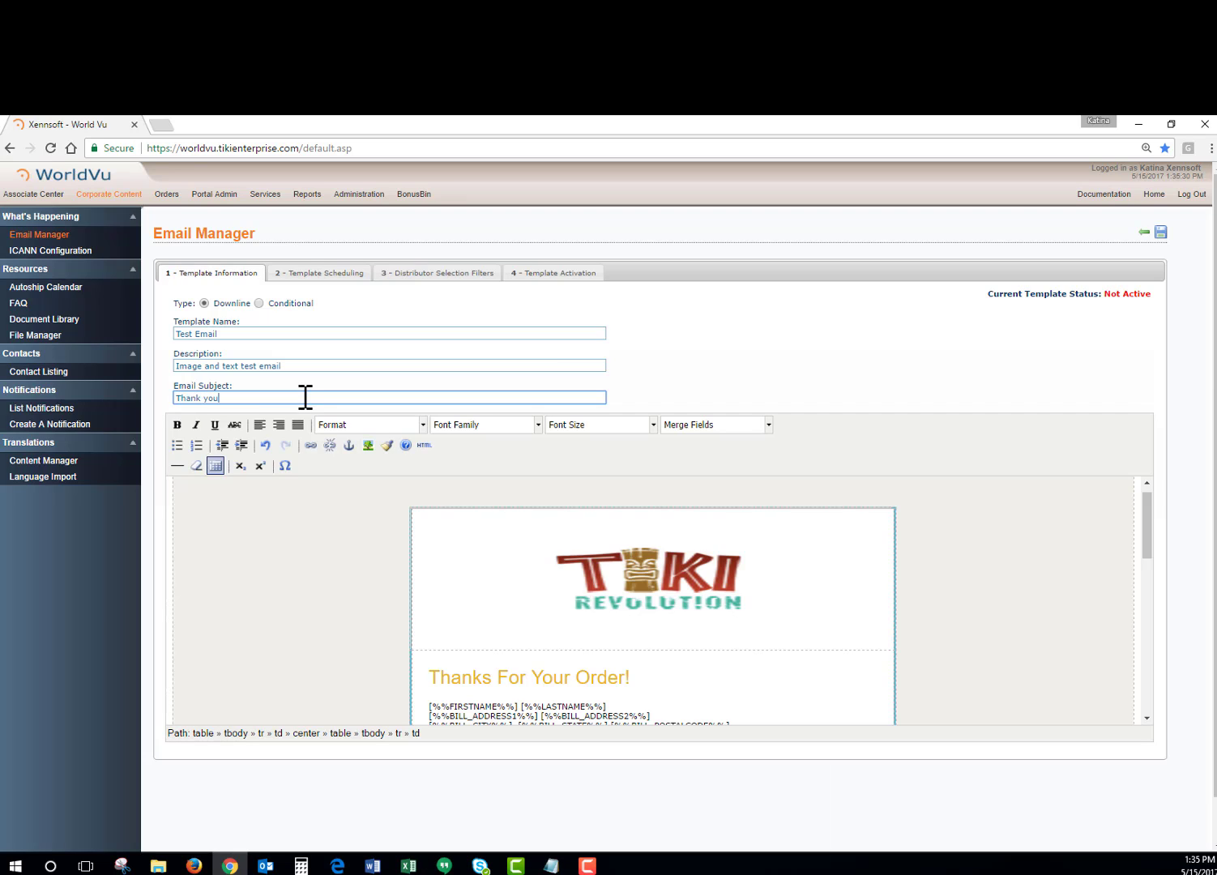
{"action": "type", "text": " for your order!"}
{"action": "left_click", "coordinate": [1160, 233]}
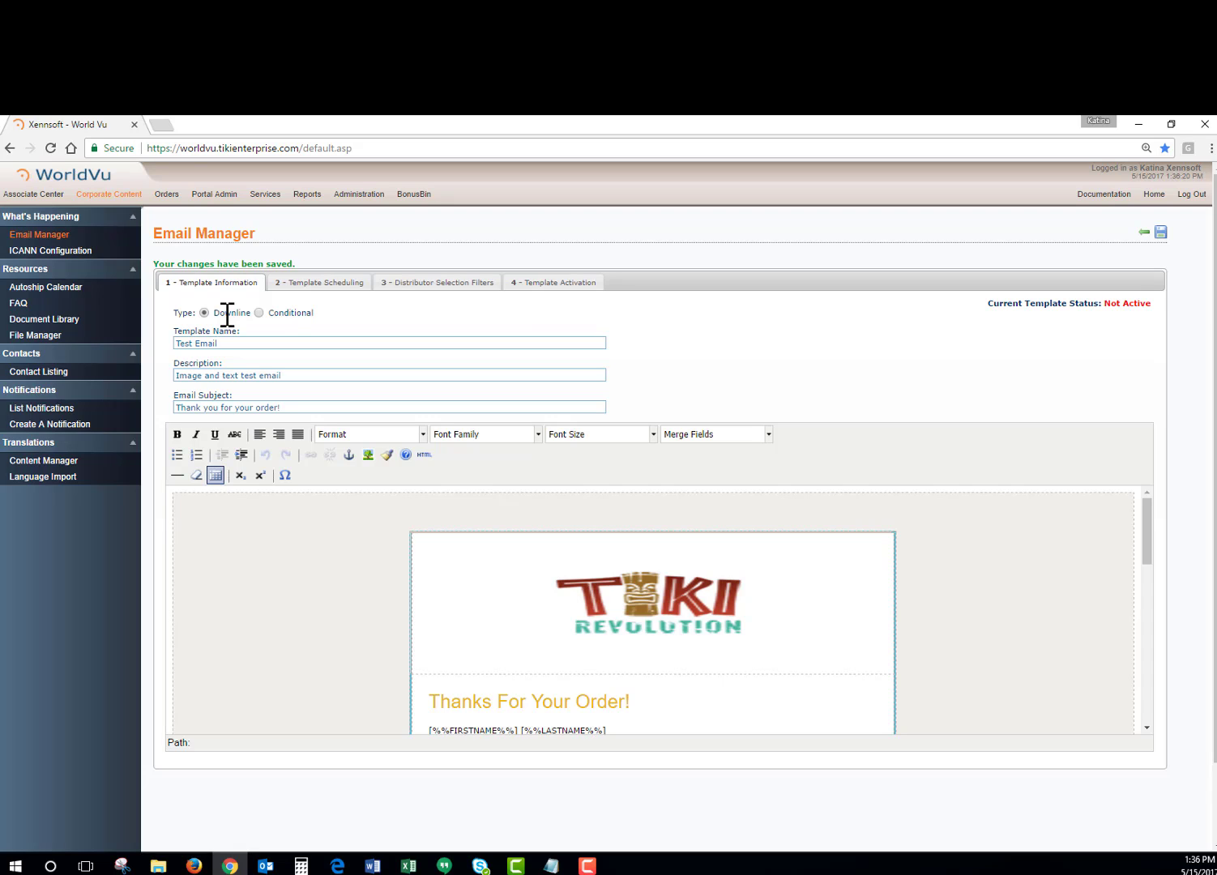
Schedule the template as a one-time email on 05/16/2017 at 12:00 PM, save it, and review the saved schedule.
{"action": "left_click", "coordinate": [302, 296]}
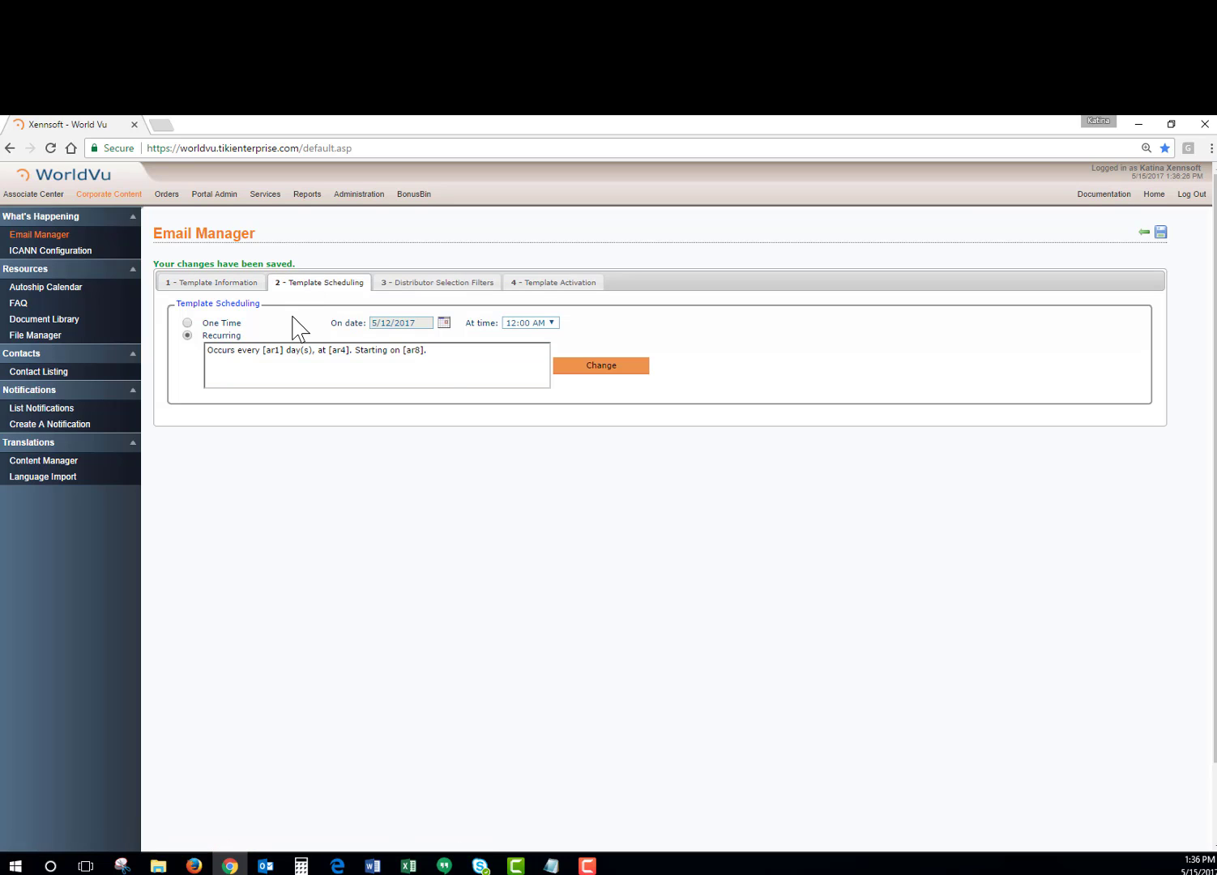
{"action": "left_click", "coordinate": [188, 323]}
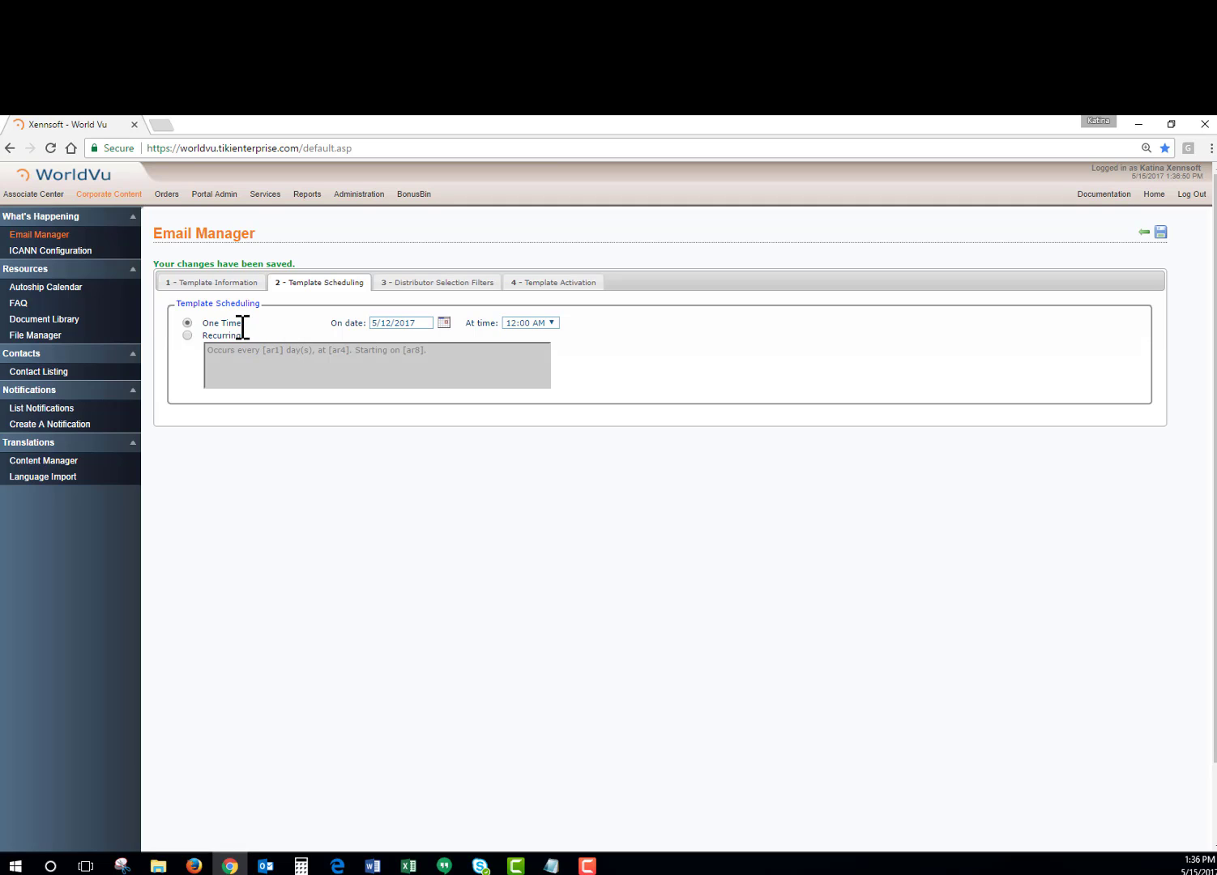
{"action": "left_click", "coordinate": [444, 323]}
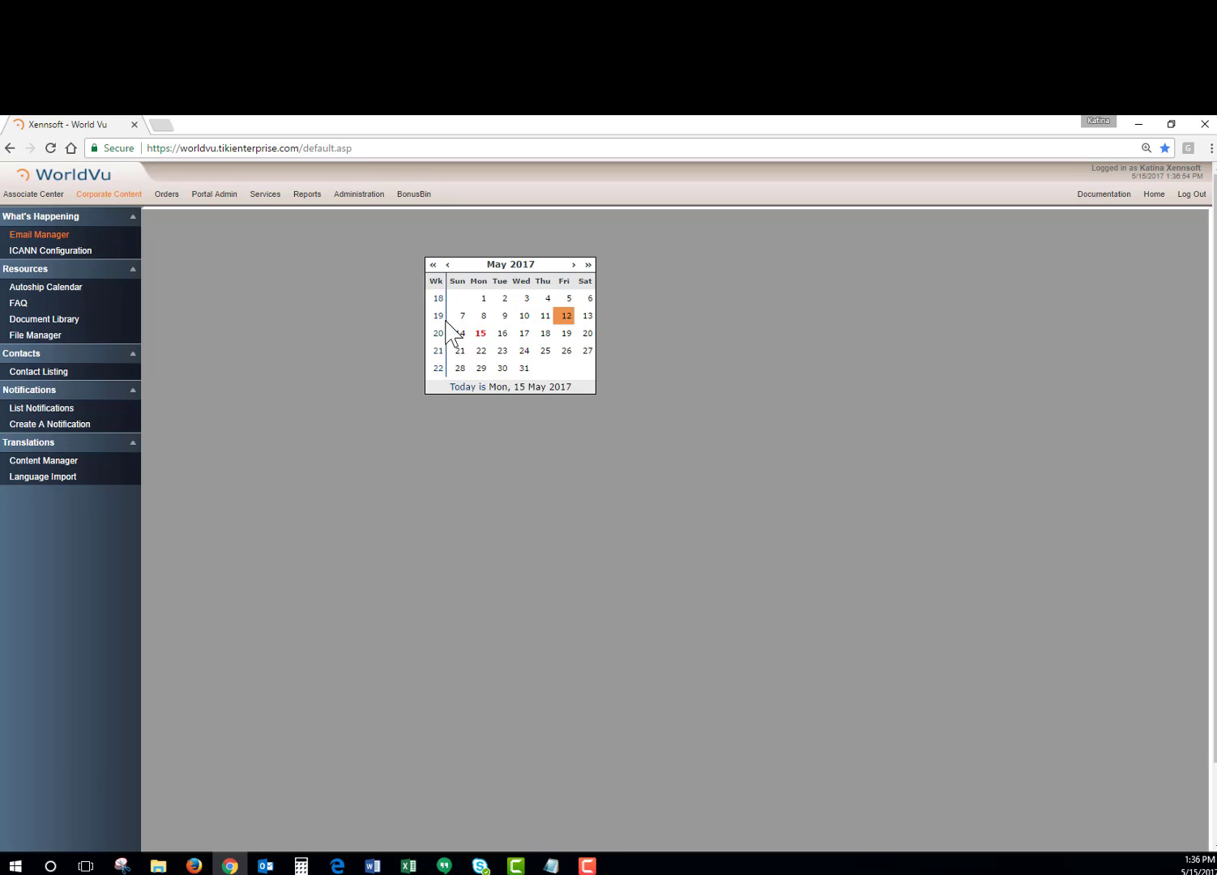
{"action": "left_click", "coordinate": [503, 335]}
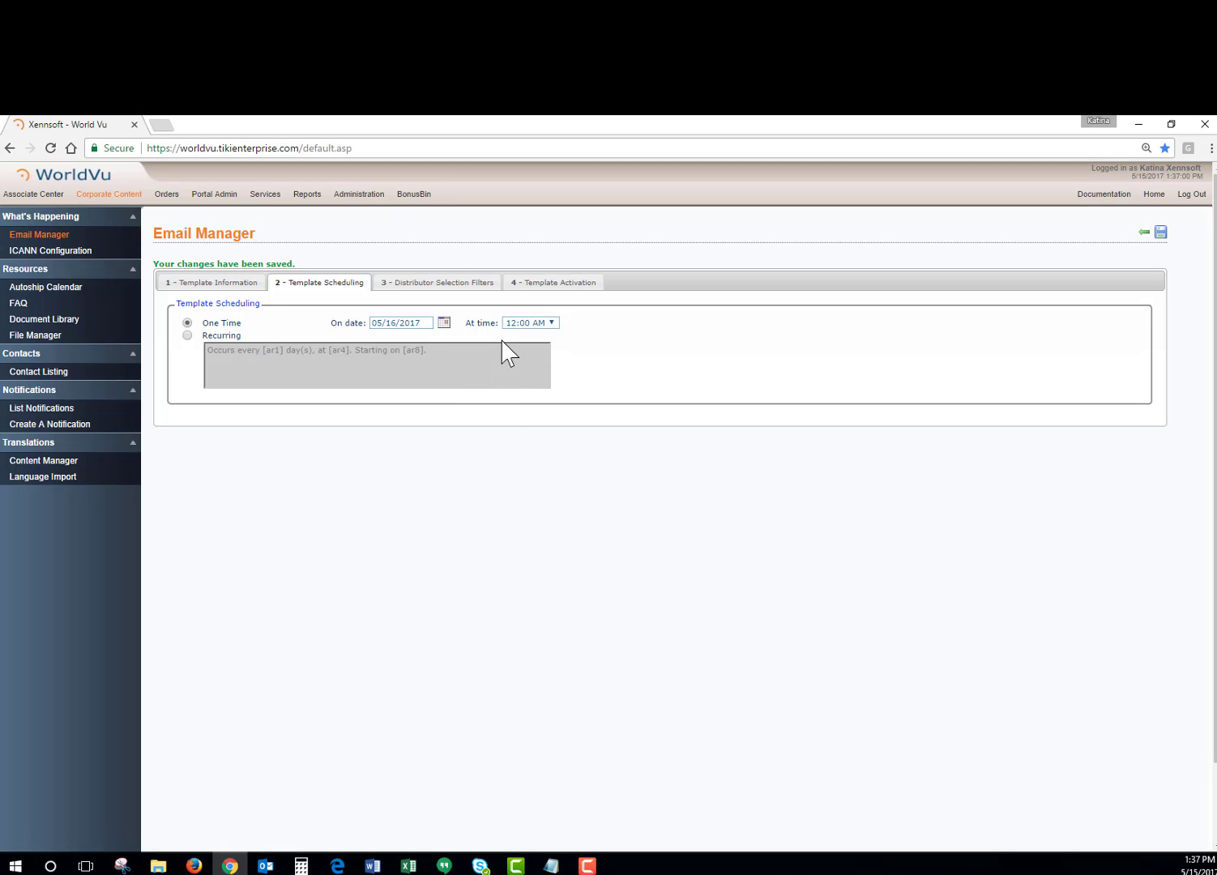
{"action": "left_click", "coordinate": [527, 323]}
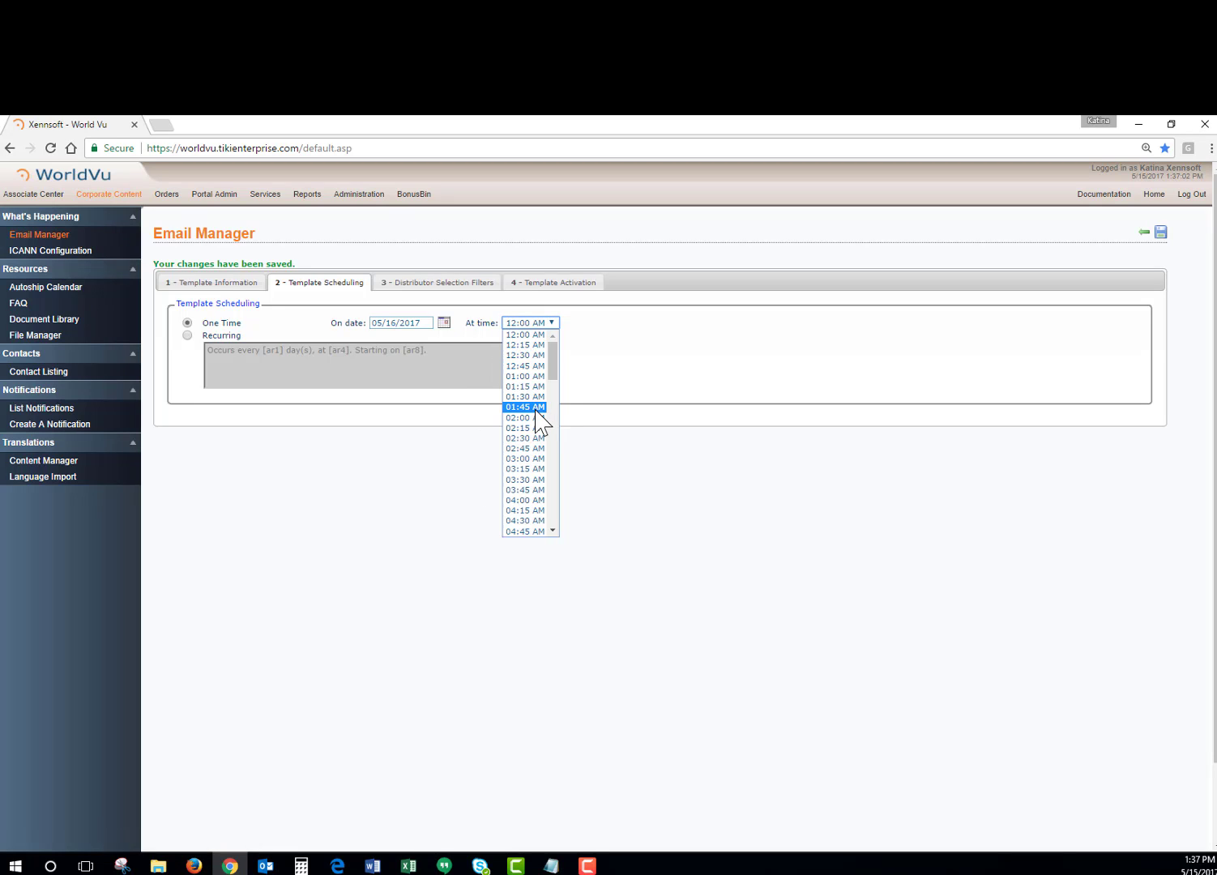
{"action": "scroll", "coordinate": [538, 421], "scroll_direction": "down", "scroll_amount": 9}
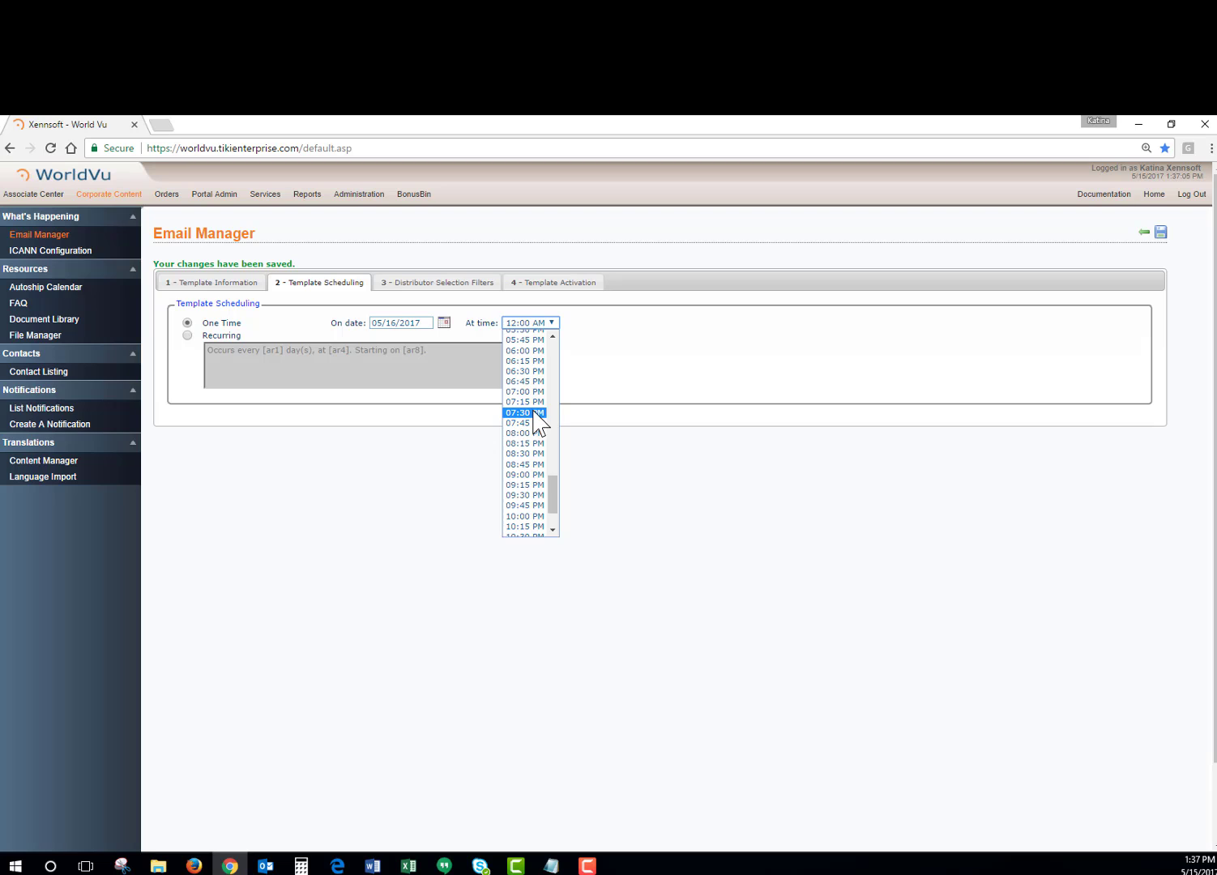
{"action": "scroll", "coordinate": [539, 423], "scroll_direction": "down", "scroll_amount": 2}
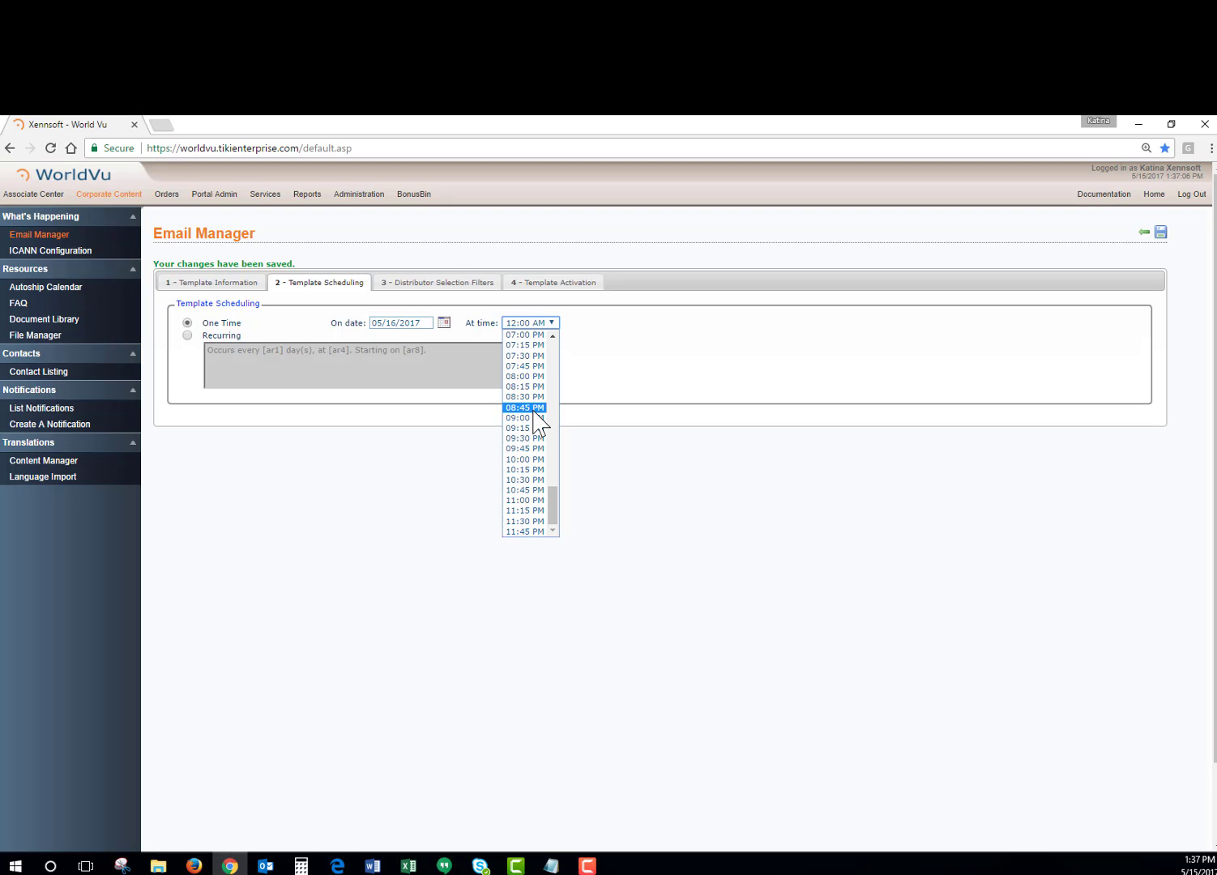
{"action": "scroll", "coordinate": [539, 423], "scroll_direction": "up", "scroll_amount": 8}
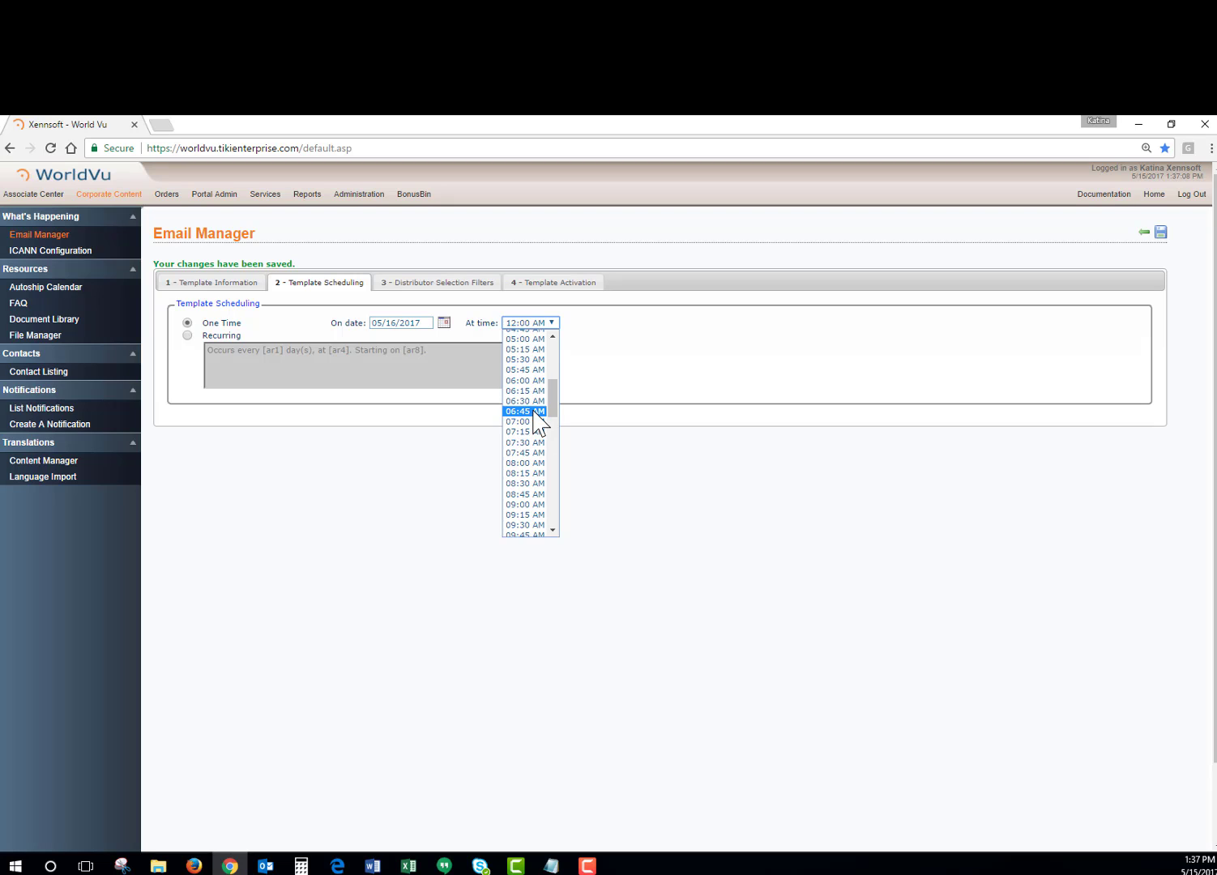
{"action": "scroll", "coordinate": [539, 423], "scroll_direction": "down", "scroll_amount": 3}
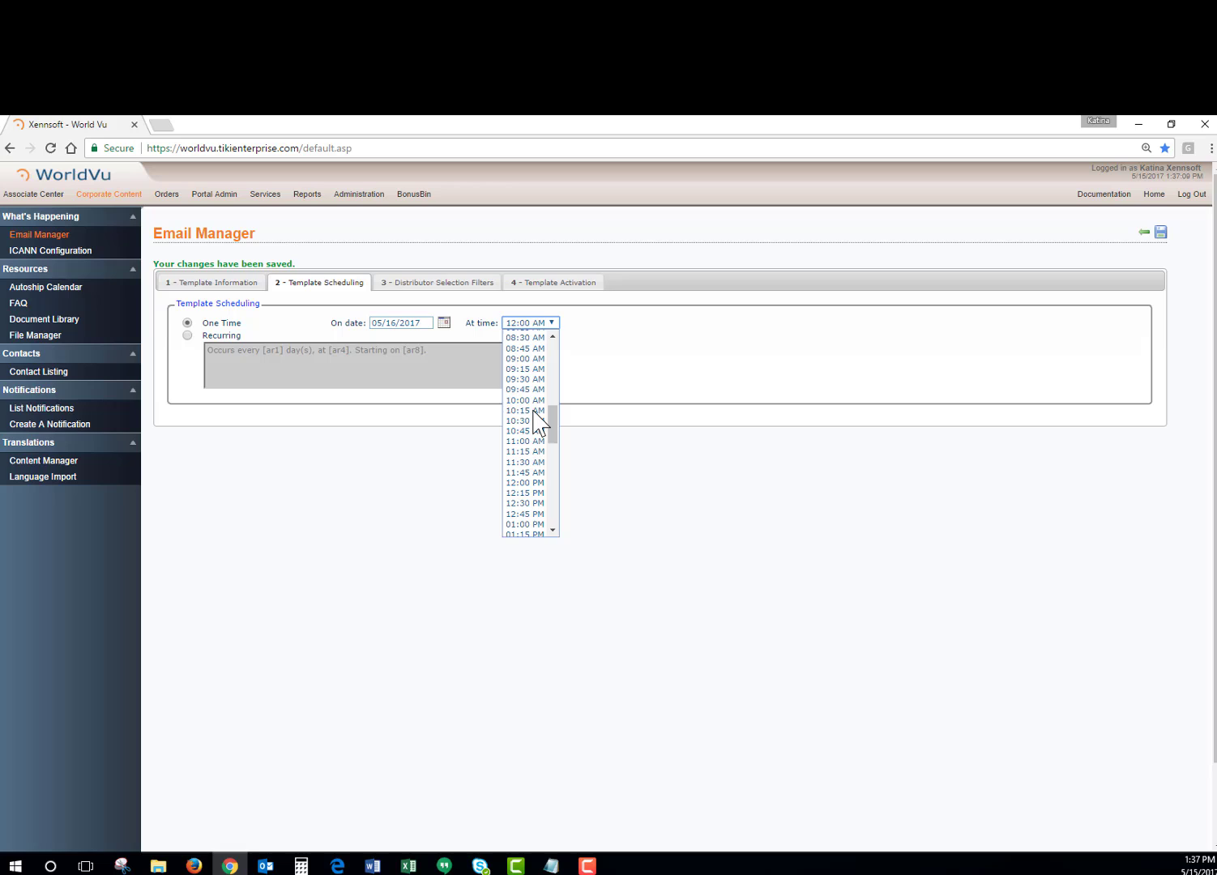
{"action": "left_click", "coordinate": [520, 484]}
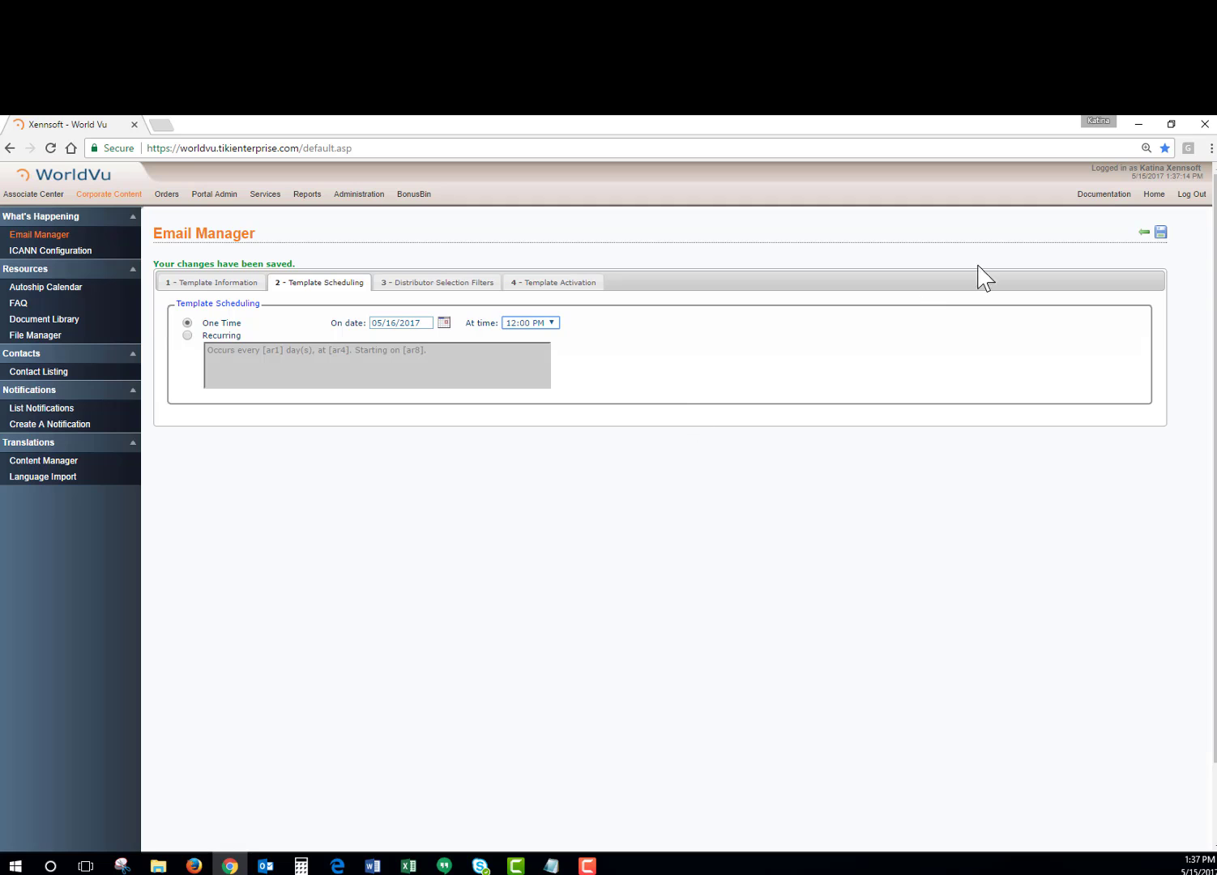
{"action": "left_click", "coordinate": [1161, 235]}
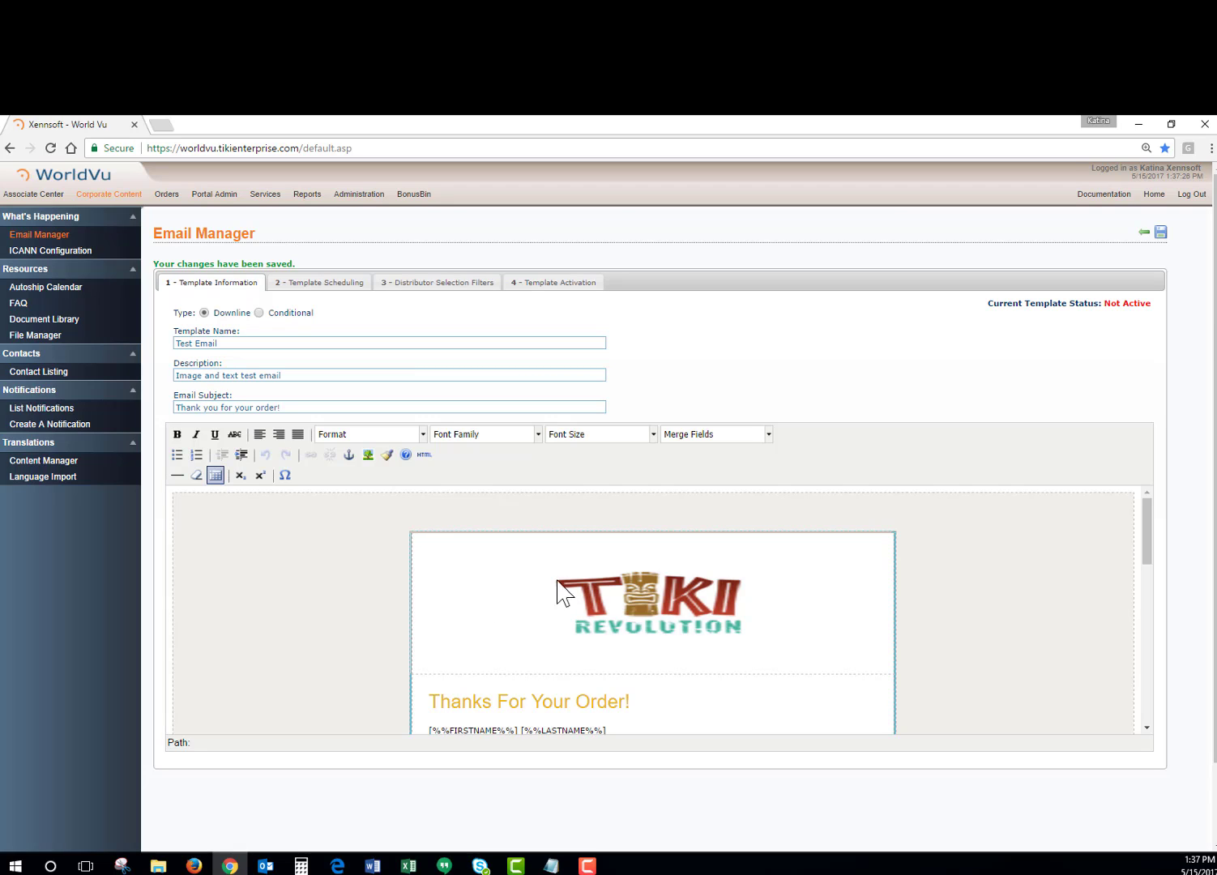
{"action": "left_click", "coordinate": [300, 284]}
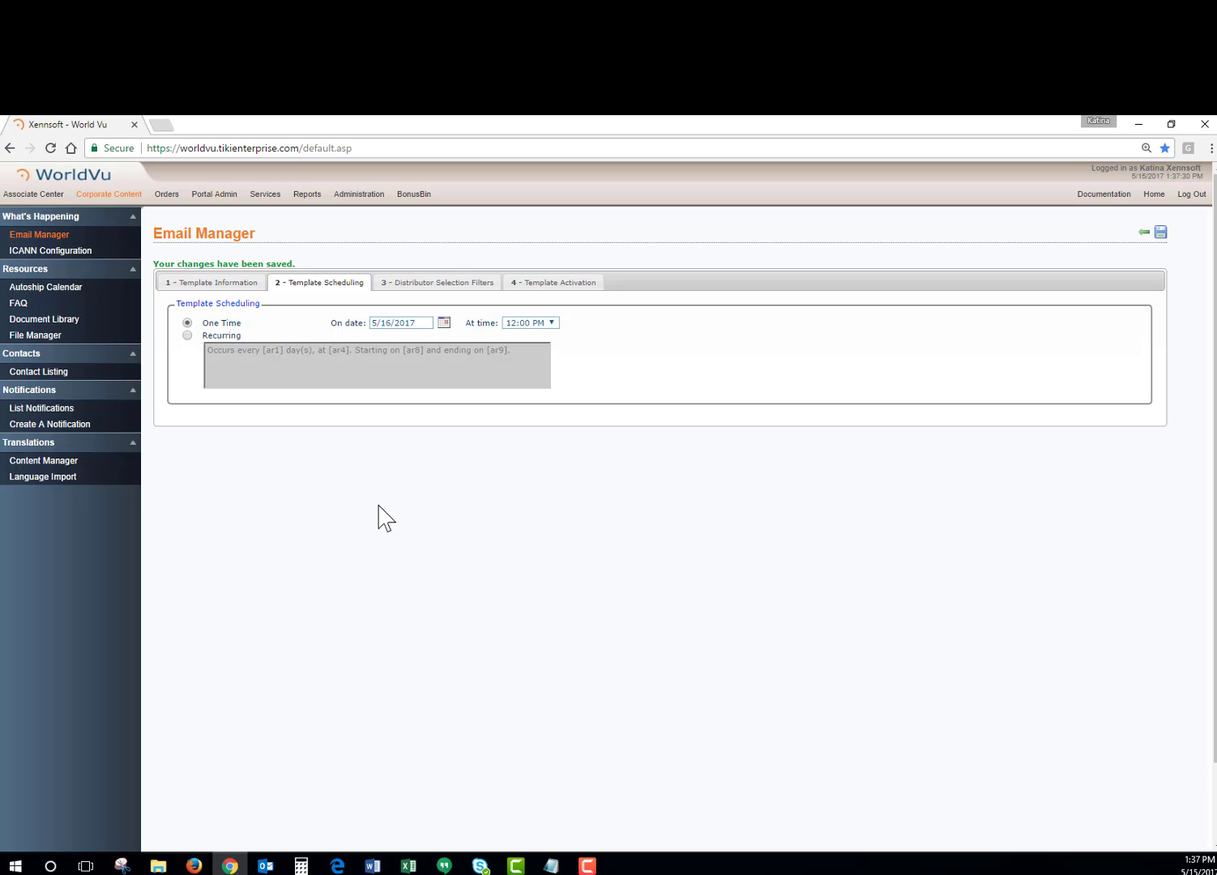
Limit the distributor selection to all states in the United States and only include active distributors.
{"action": "left_click", "coordinate": [414, 292]}
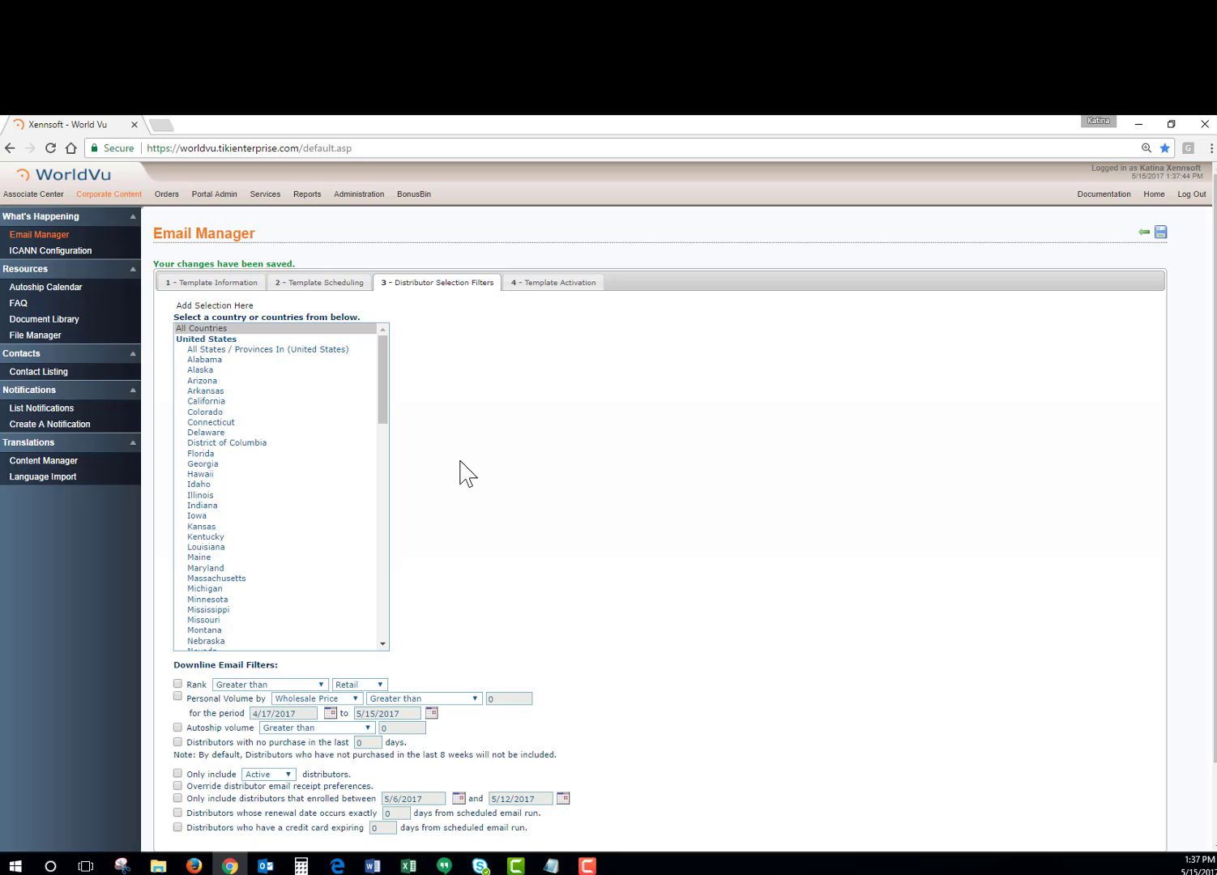
{"action": "left_click", "coordinate": [218, 349]}
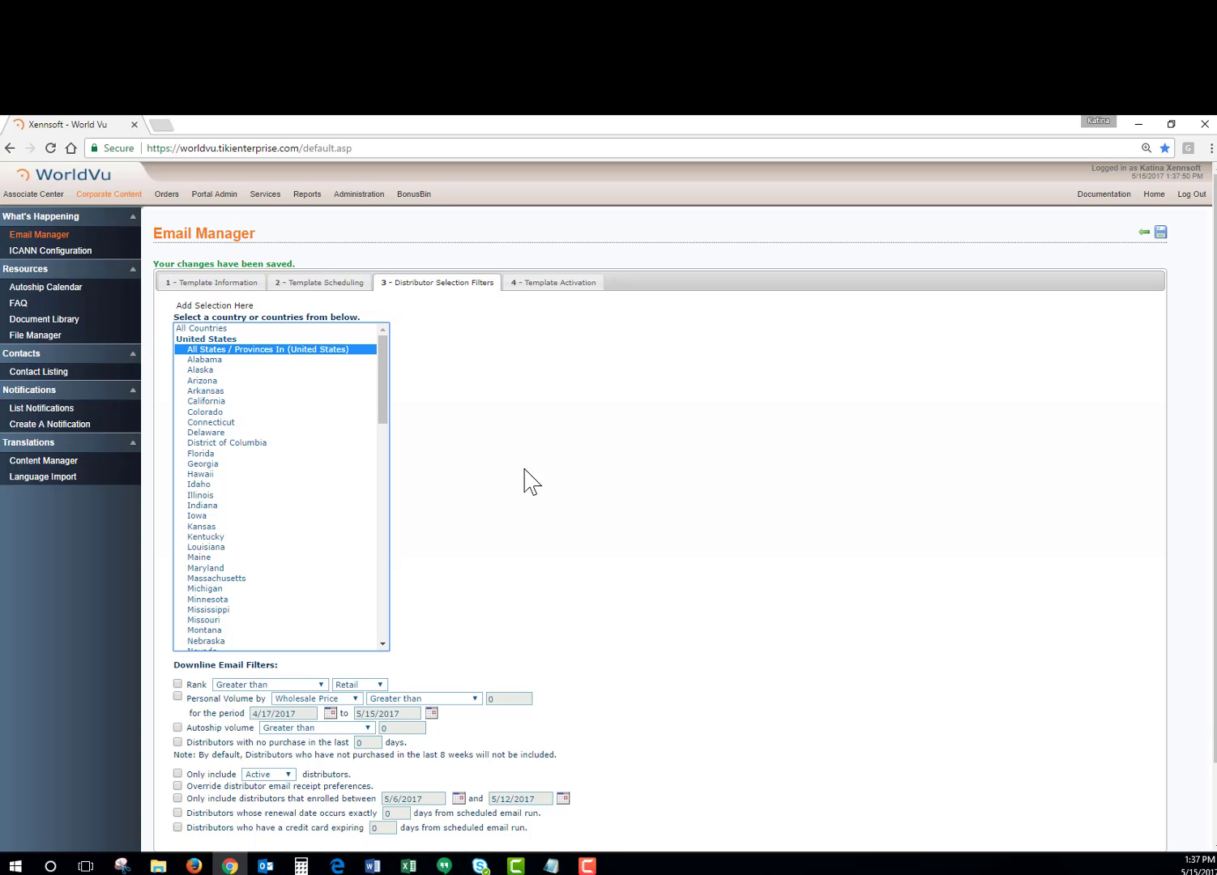
{"action": "scroll", "coordinate": [525, 481], "scroll_direction": "down", "scroll_amount": 2}
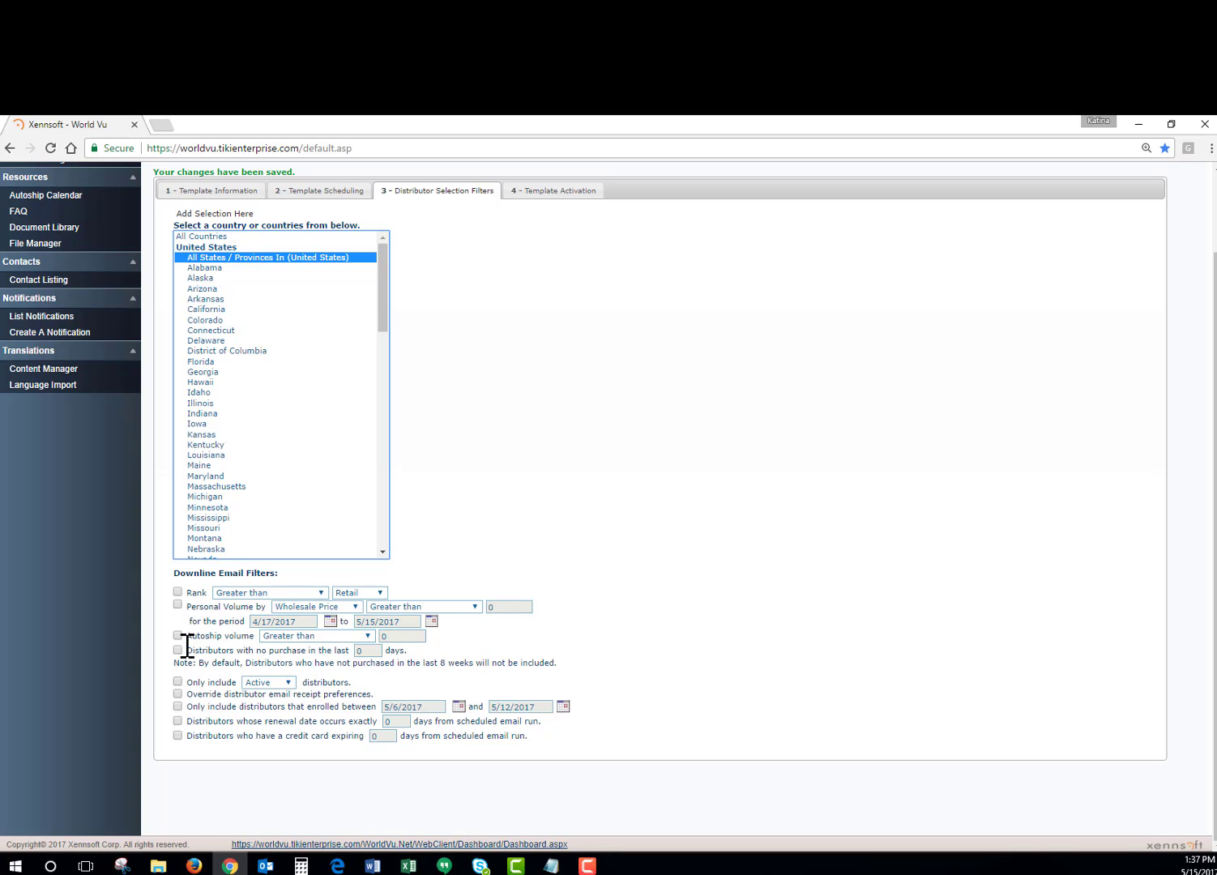
{"action": "left_click", "coordinate": [178, 682]}
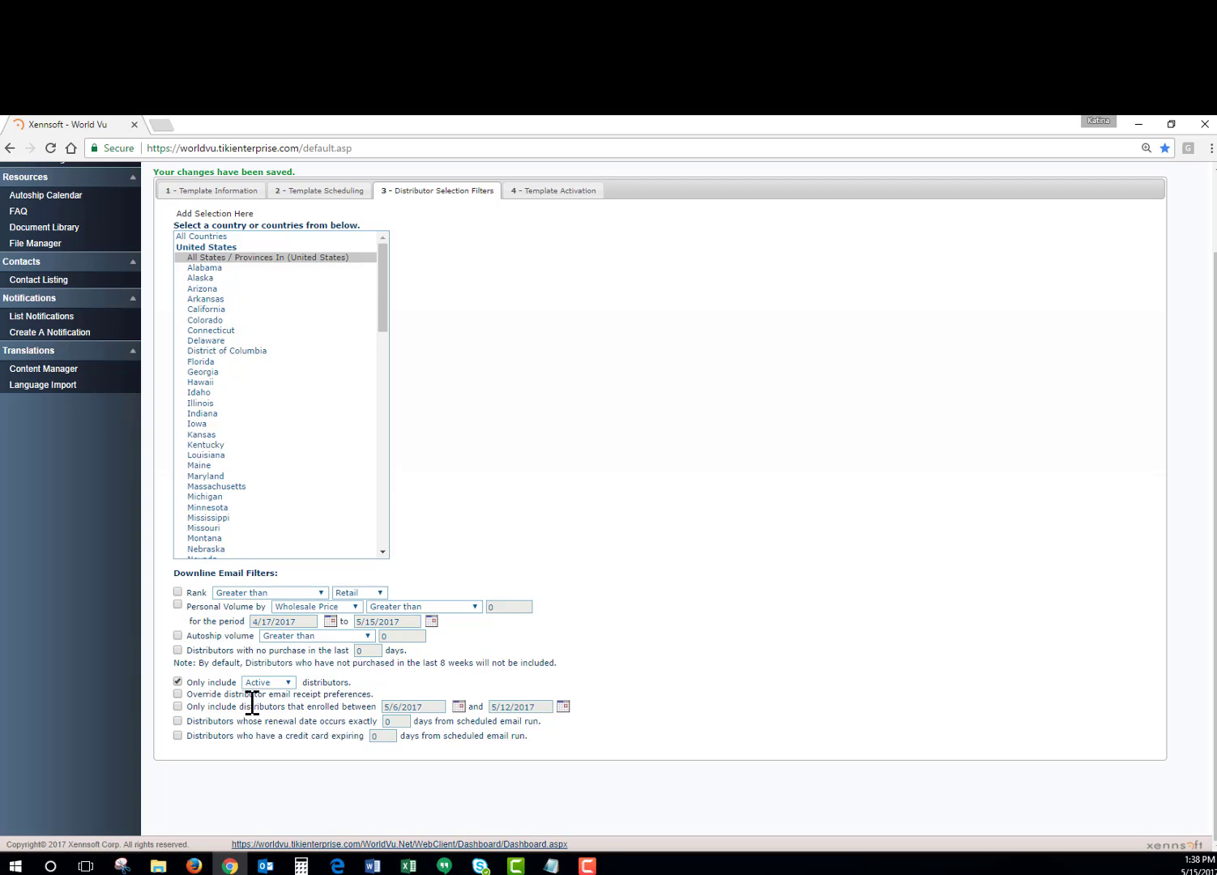
Try filtering for distributors with no purchase in the last 30 days instead, and reset the distributor selection to all countries without filters.
{"action": "left_click", "coordinate": [178, 650]}
{"action": "left_click", "coordinate": [178, 683]}
{"action": "double_click", "coordinate": [366, 651]}
{"action": "type", "text": "30"}
{"action": "left_click", "coordinate": [177, 650]}
{"action": "scroll", "coordinate": [413, 579], "scroll_direction": "up", "scroll_amount": 2}
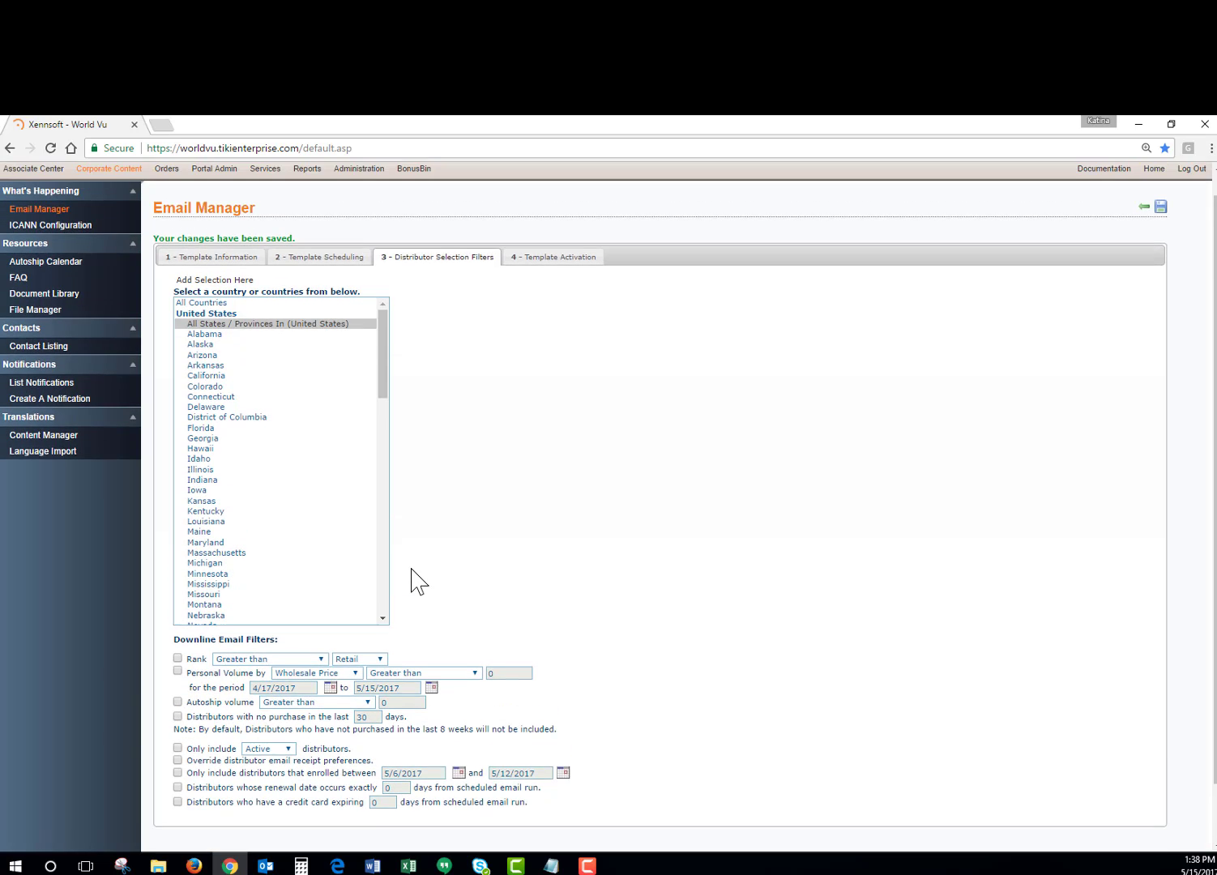
{"action": "left_click", "coordinate": [216, 328]}
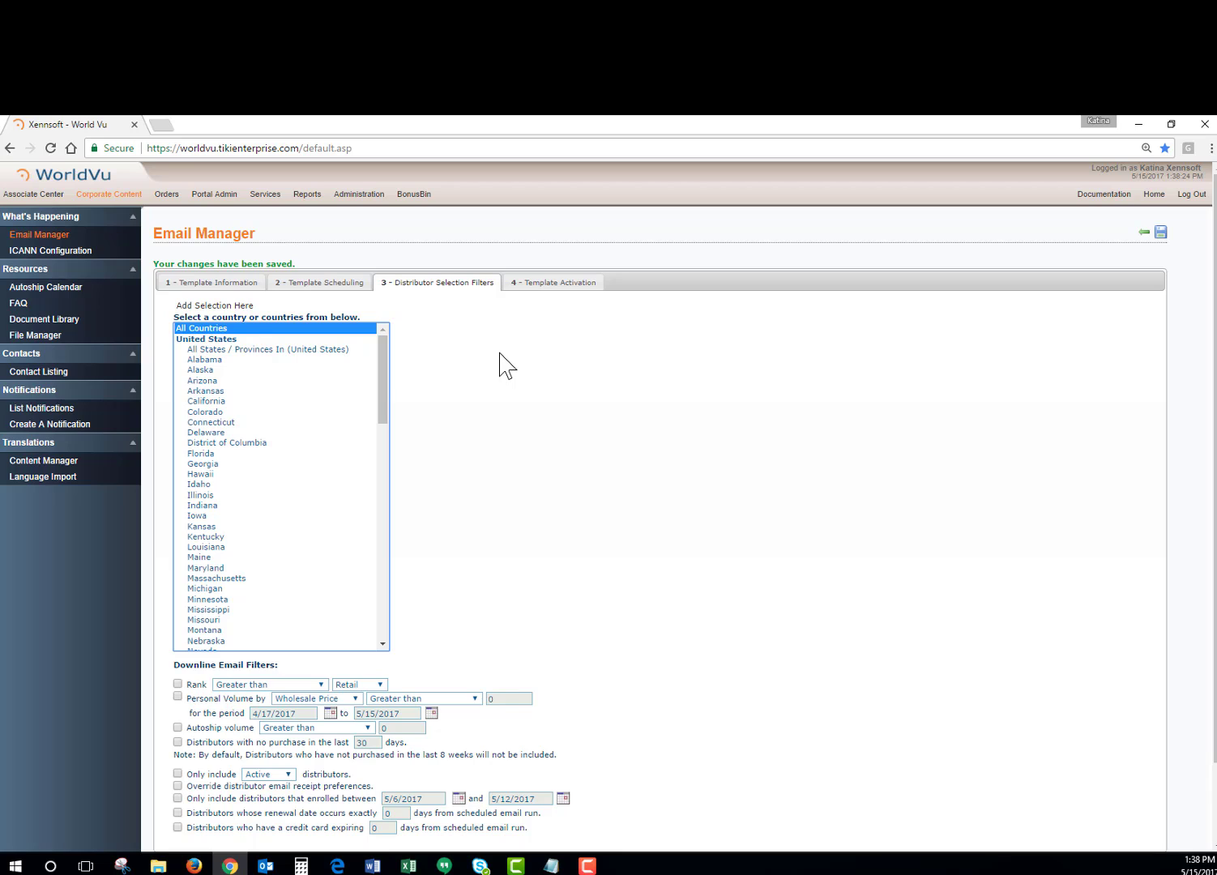
Send the template as a test email to a test email address and dismiss the notice.
{"action": "left_click", "coordinate": [523, 285]}
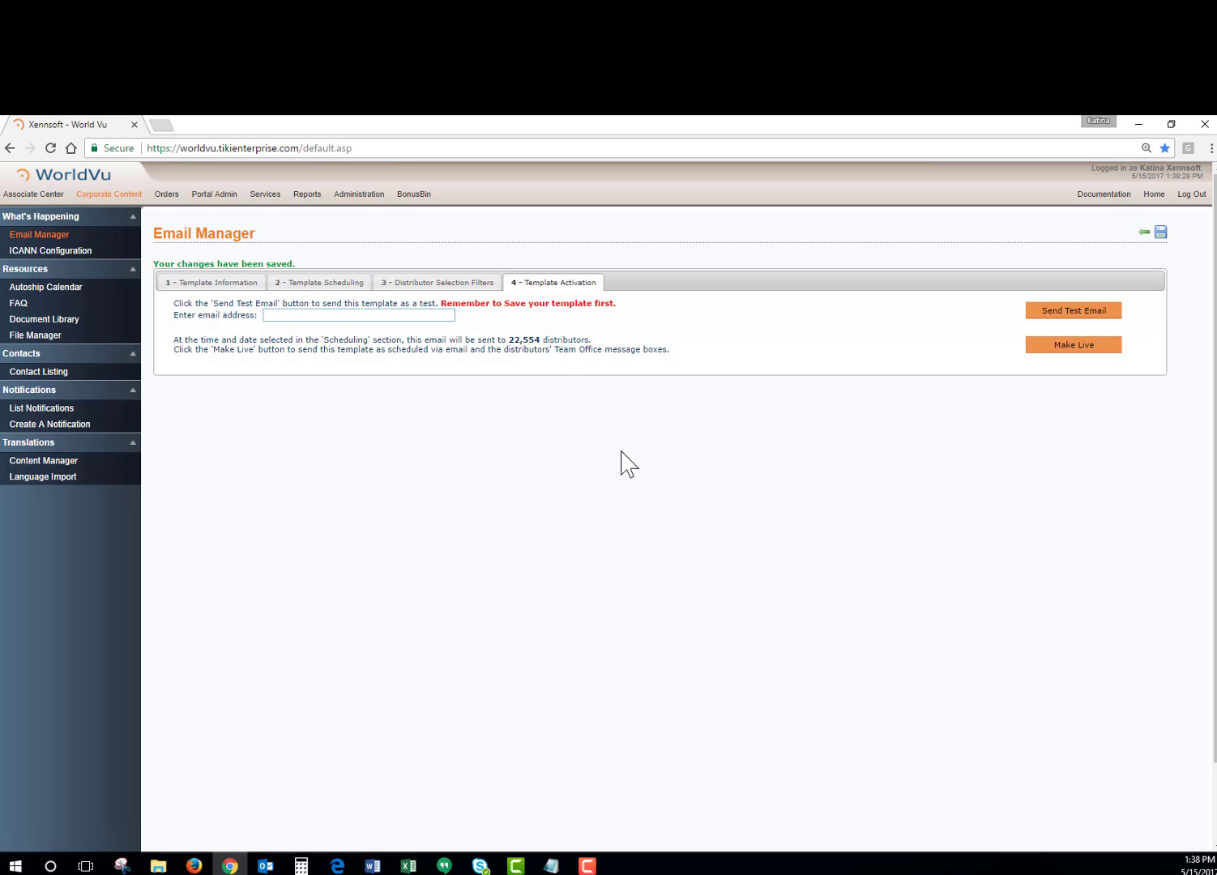
{"action": "left_click", "coordinate": [339, 317]}
{"action": "type", "text": "test@"}
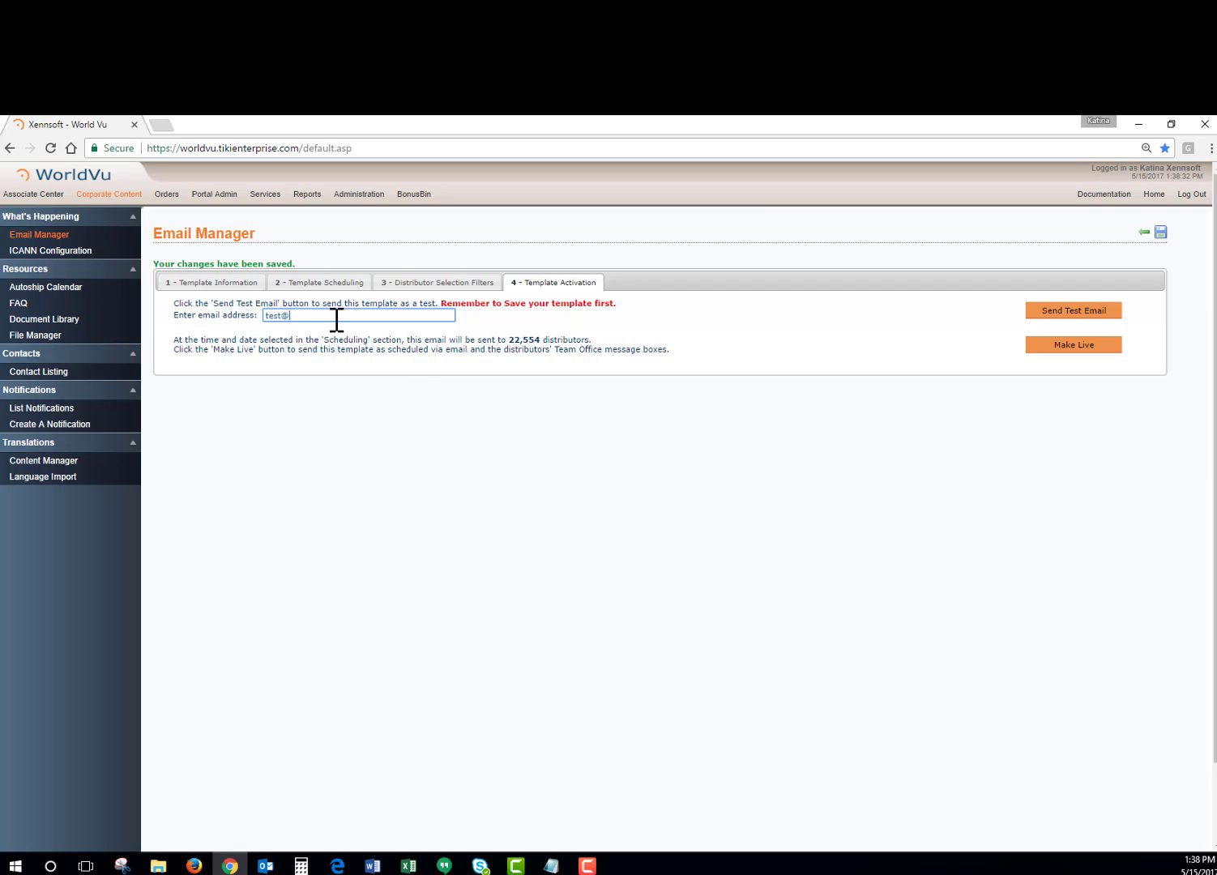
{"action": "type", "text": "test.com"}
{"action": "left_click", "coordinate": [1041, 312]}
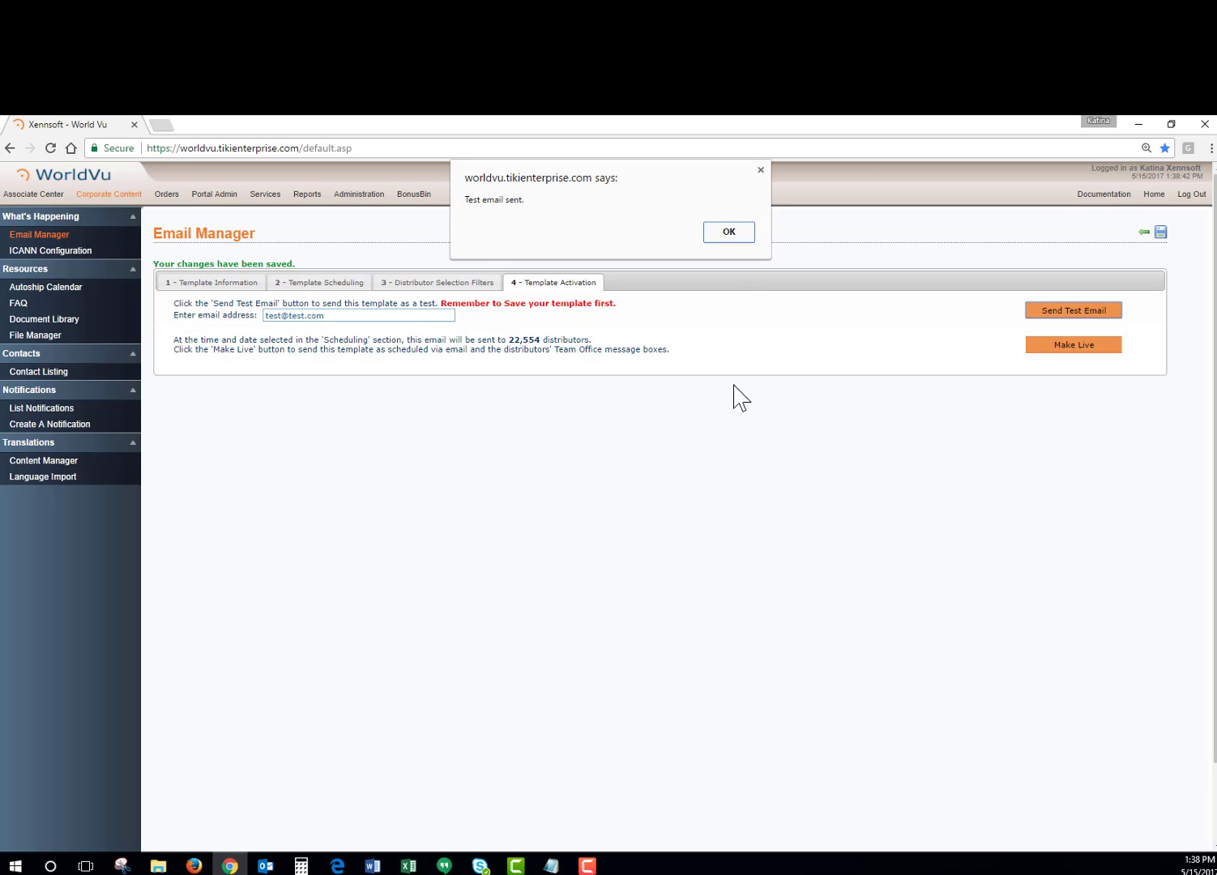
{"action": "left_click", "coordinate": [728, 233]}
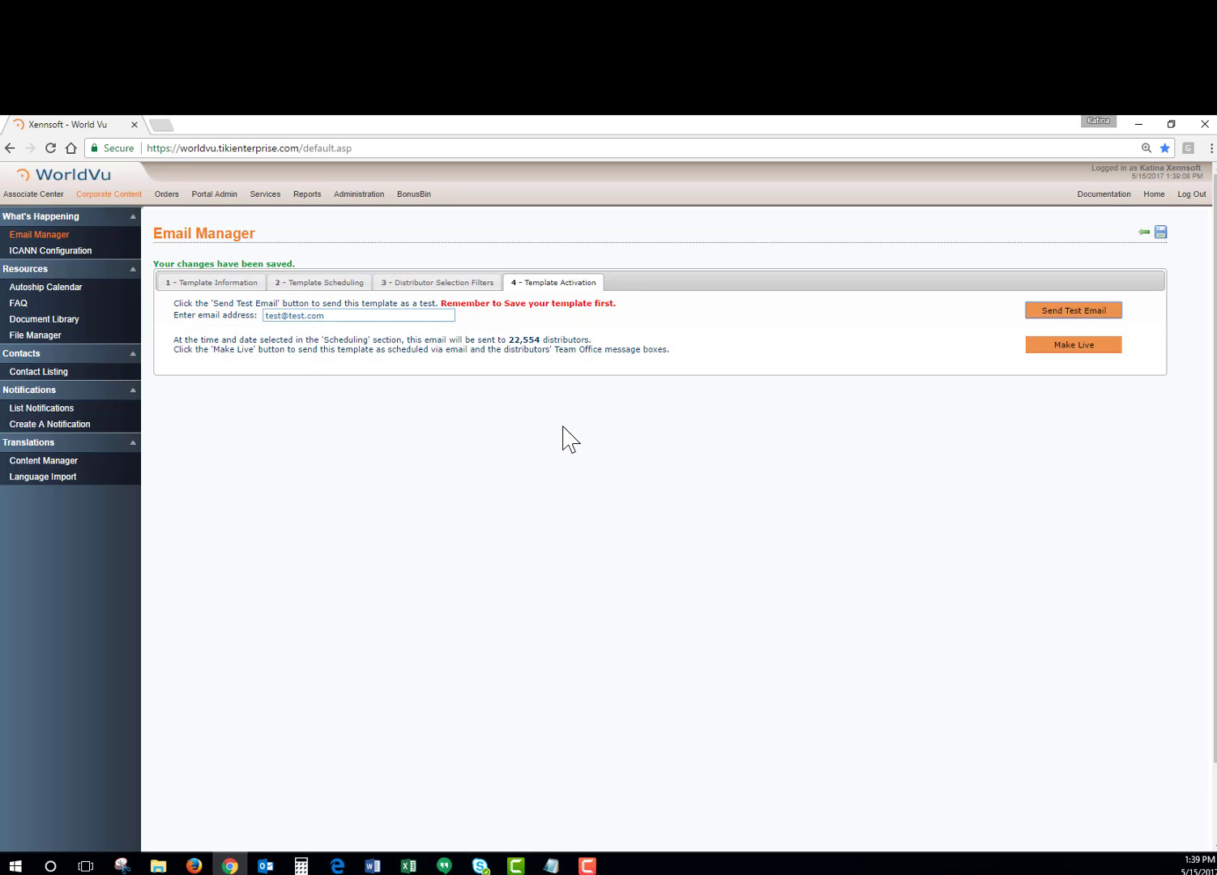
Make the email template live for its scheduled run and check the current template status.
{"action": "left_click", "coordinate": [1035, 360]}
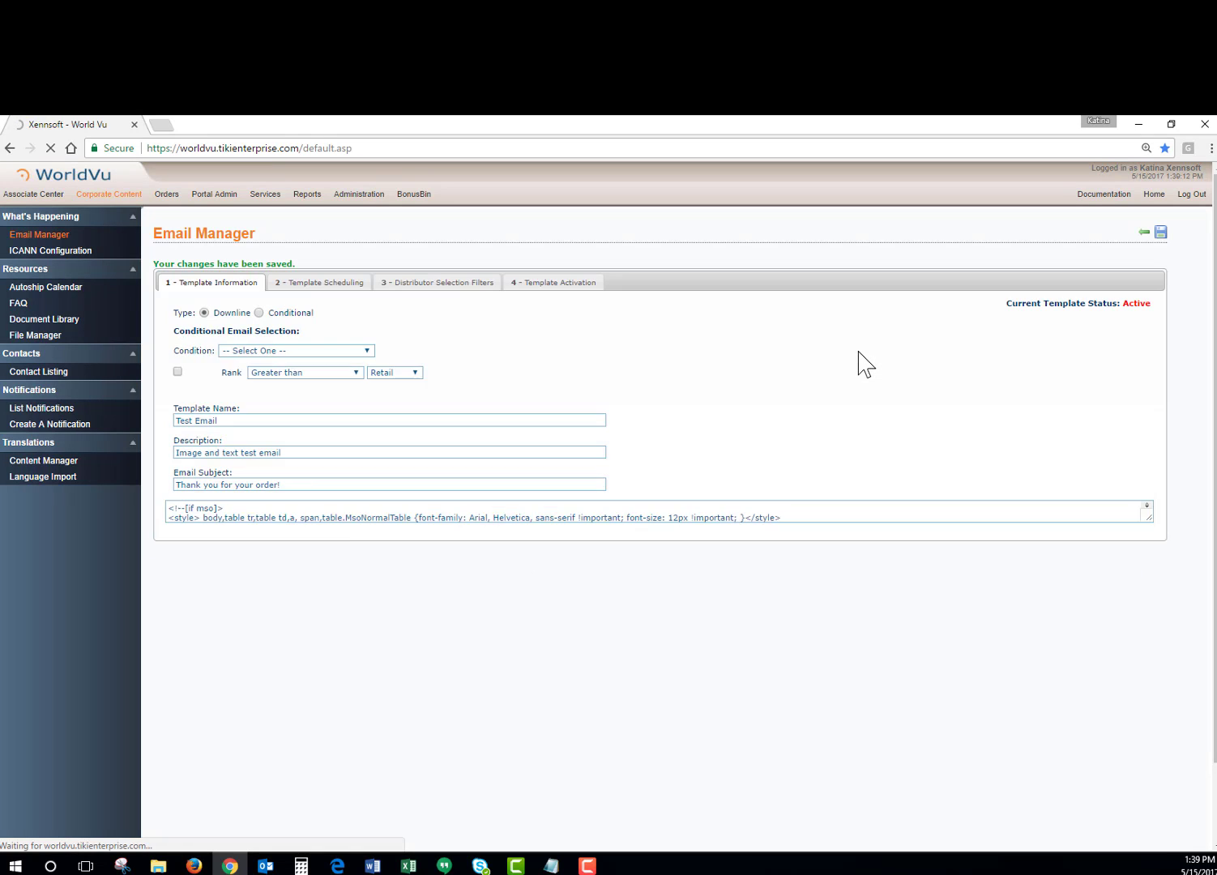
{"action": "left_click_drag", "start_coordinate": [1005, 304], "coordinate": [1155, 315]}
{"action": "left_click", "coordinate": [1128, 364]}
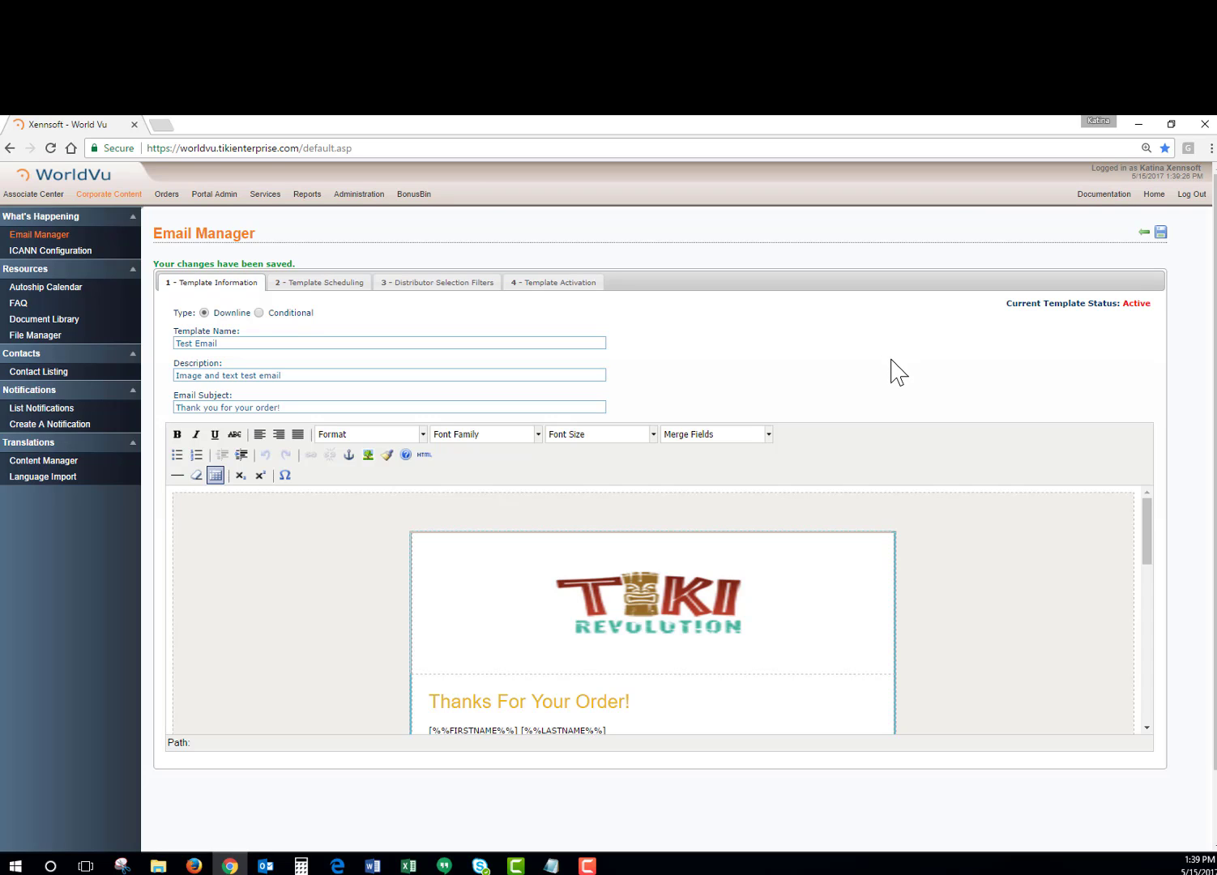
Save the template again, check its status and activation options, and return to the template information.
{"action": "left_click", "coordinate": [1160, 235]}
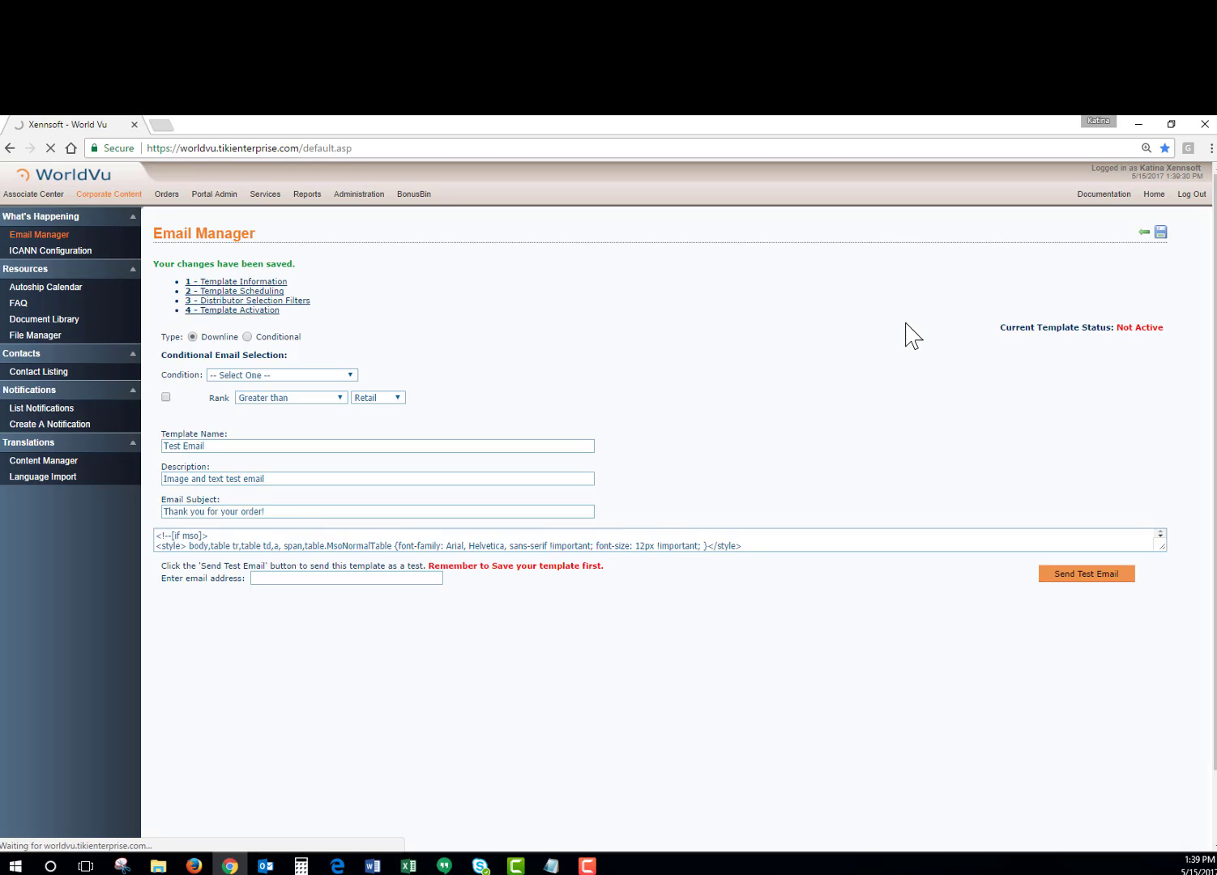
{"action": "left_click_drag", "start_coordinate": [982, 305], "coordinate": [1150, 307]}
{"action": "left_click", "coordinate": [676, 371]}
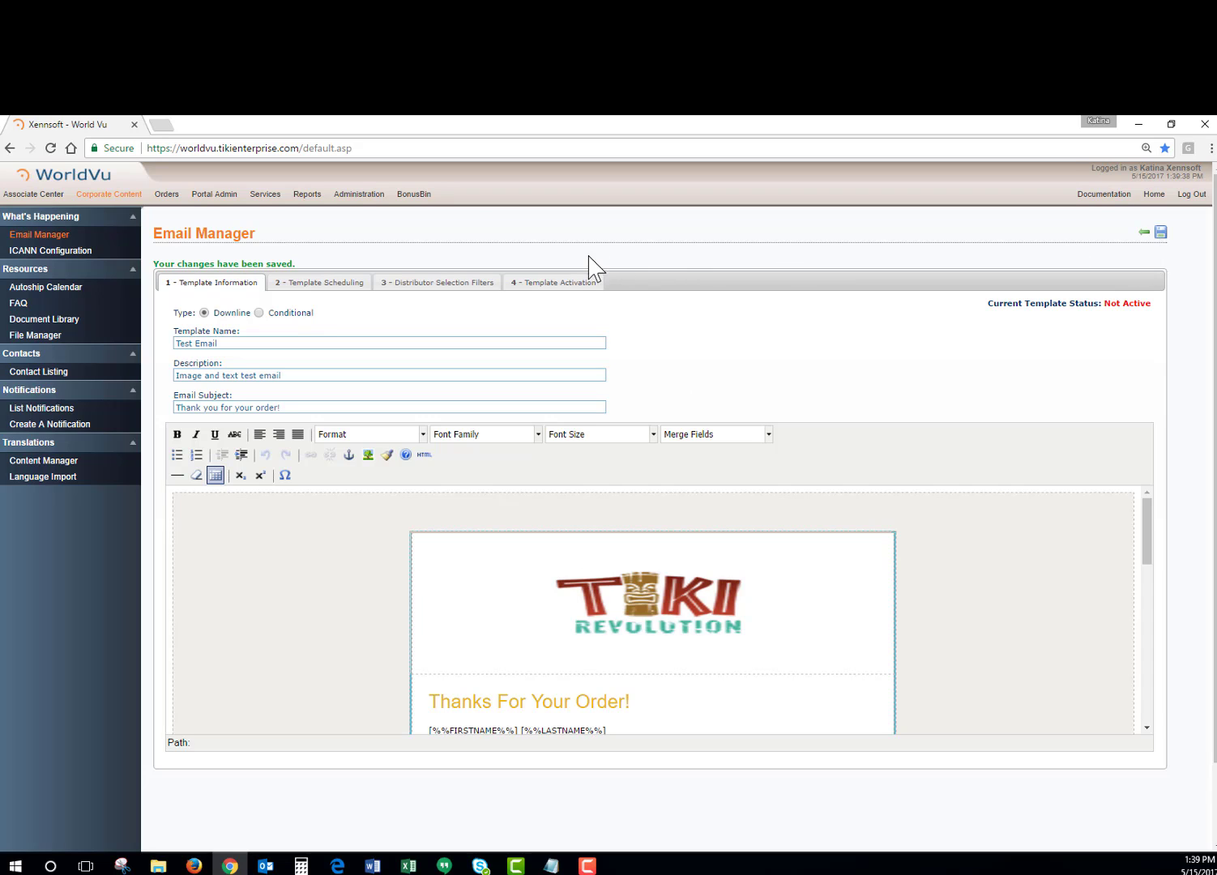
{"action": "left_click", "coordinate": [550, 285]}
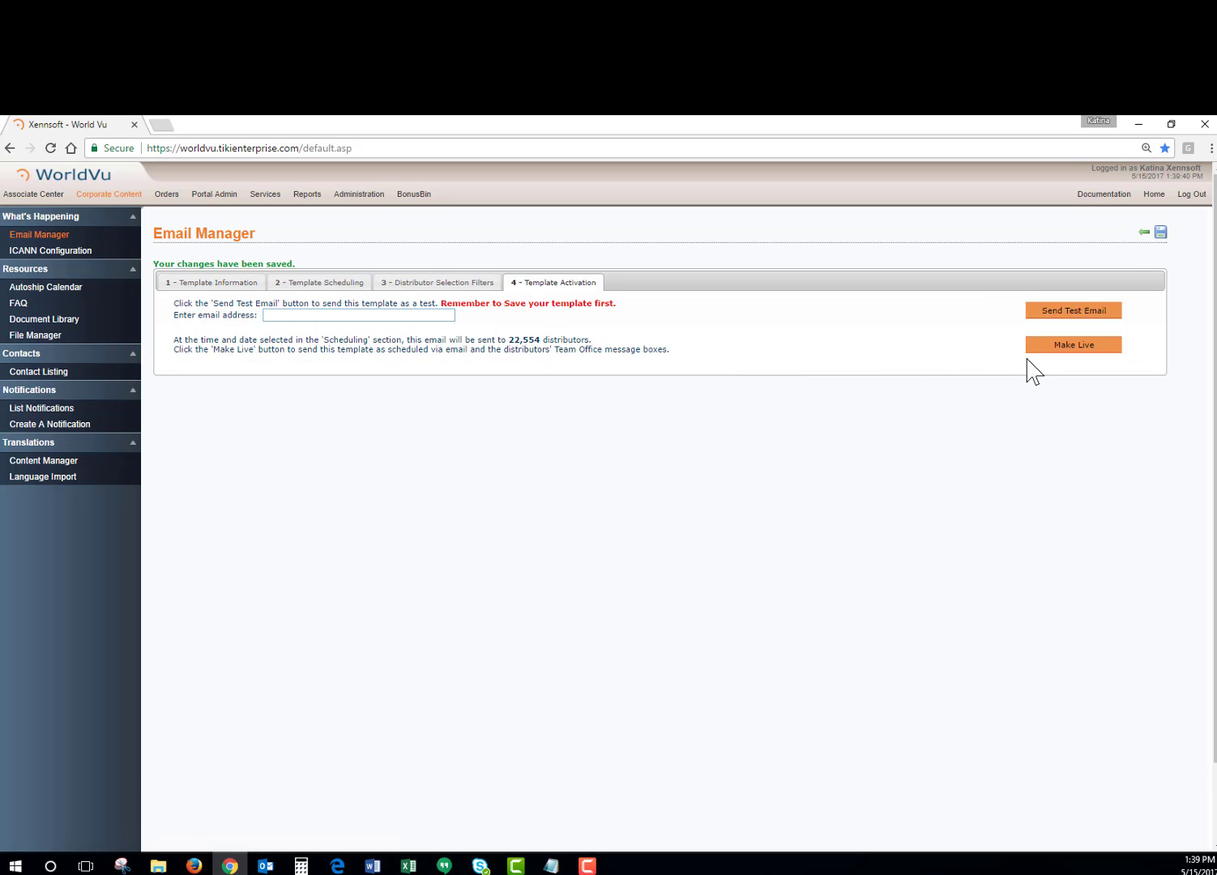
{"action": "left_click", "coordinate": [188, 283]}
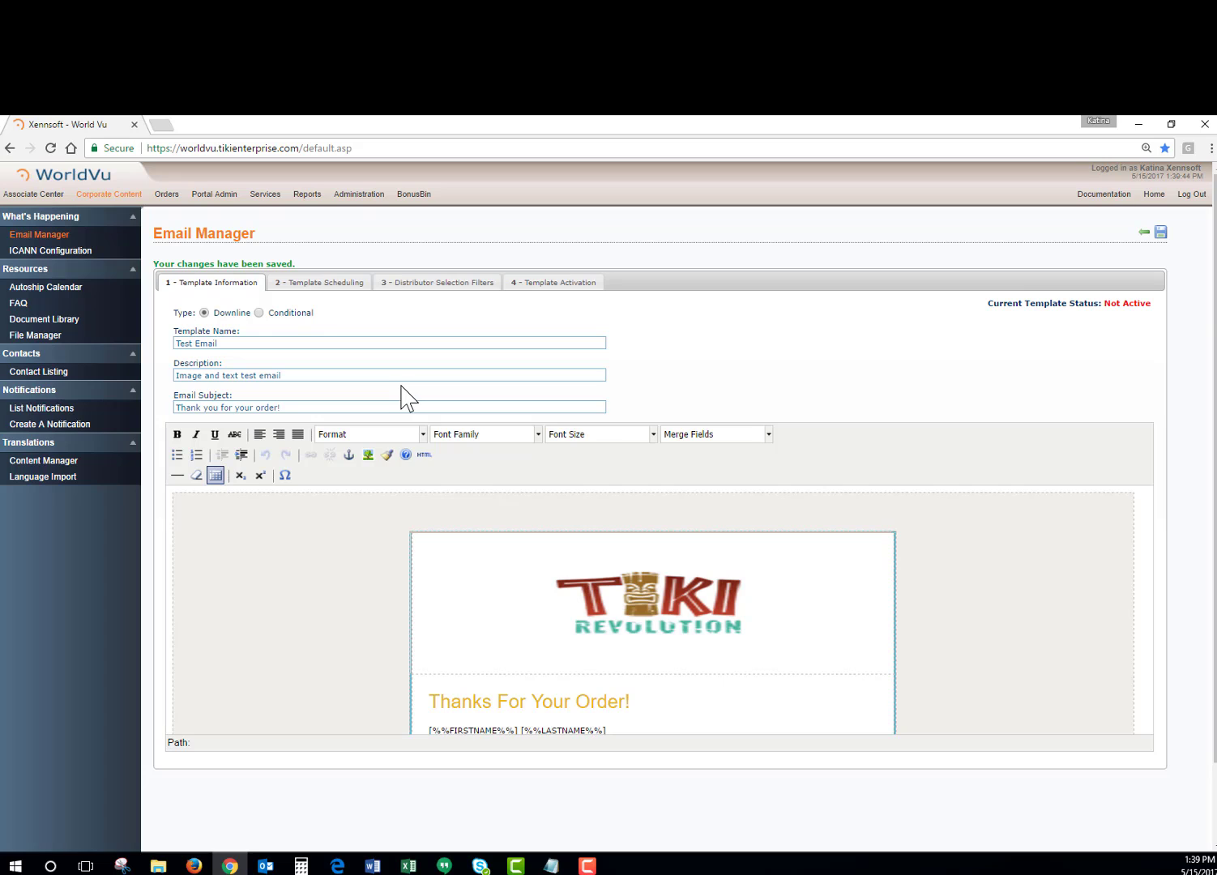
Make the template type Conditional, with Associate as recipient, English as language preference and Order Placed as the condition.
{"action": "left_click", "coordinate": [259, 313]}
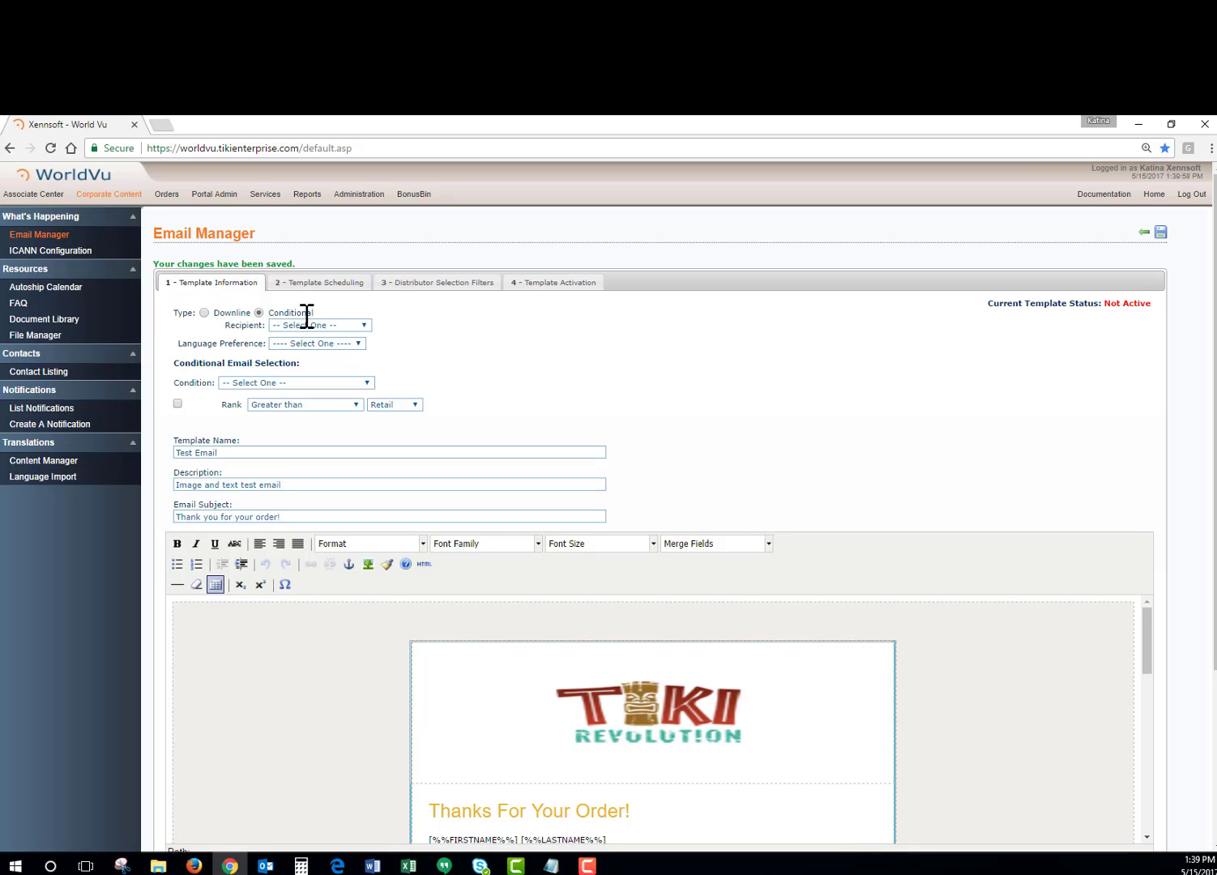
{"action": "left_click", "coordinate": [335, 325]}
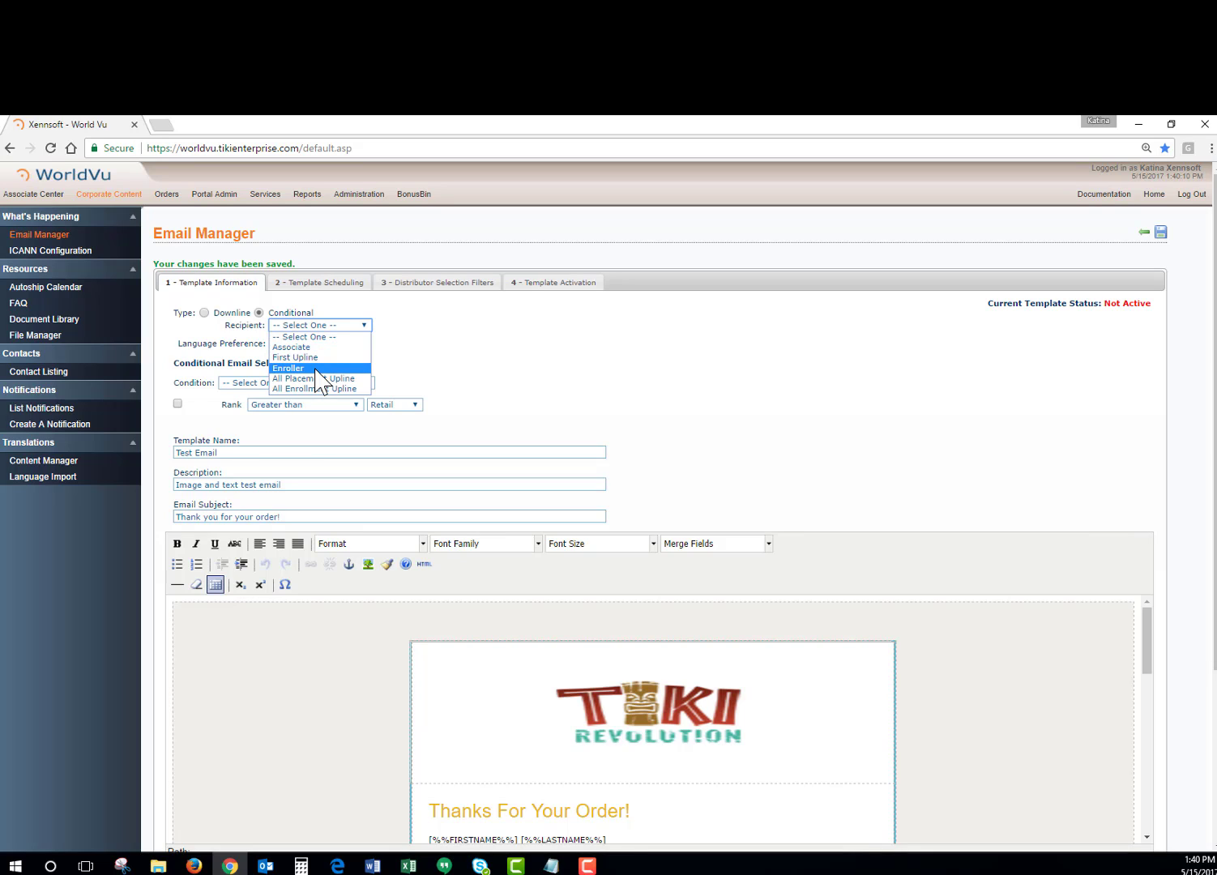
{"action": "left_click", "coordinate": [446, 354]}
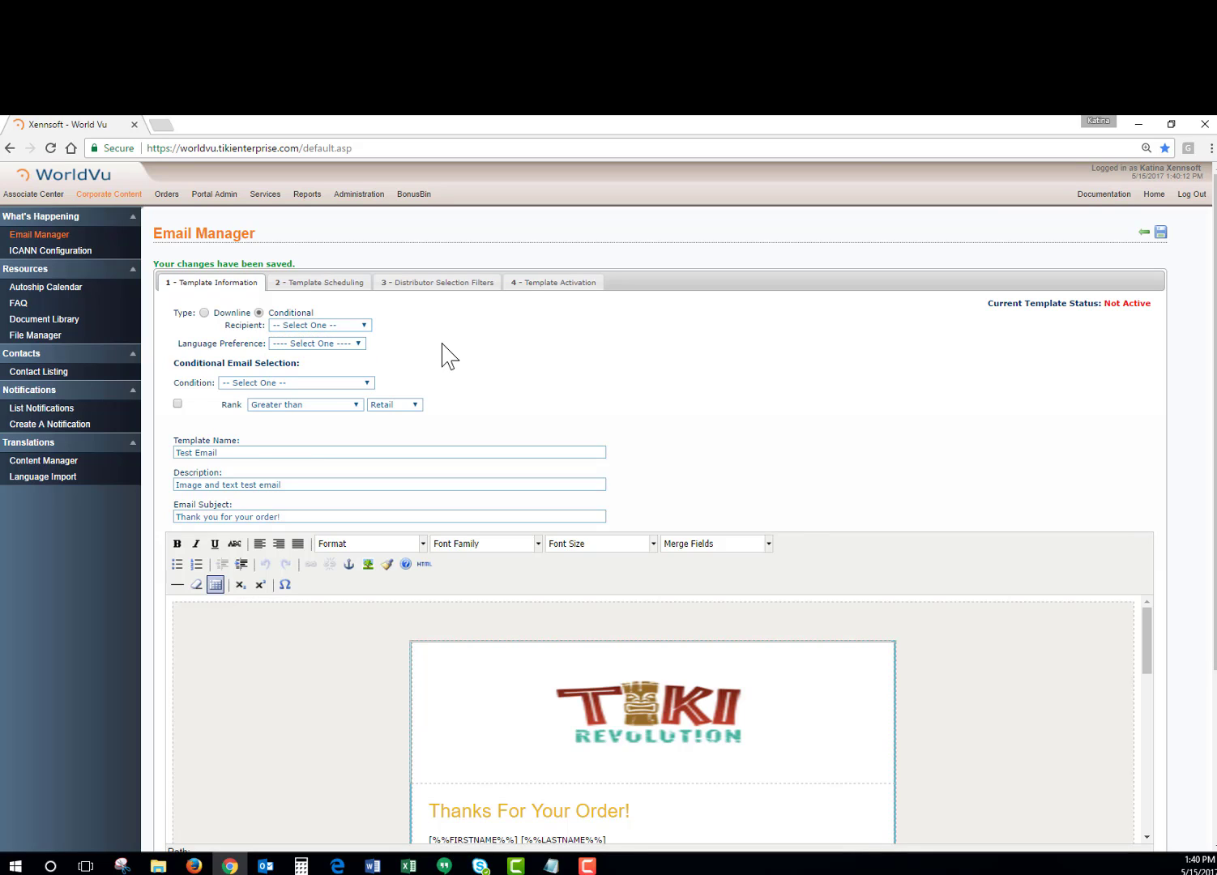
{"action": "left_click", "coordinate": [321, 328]}
{"action": "left_click", "coordinate": [318, 347]}
{"action": "left_click", "coordinate": [301, 343]}
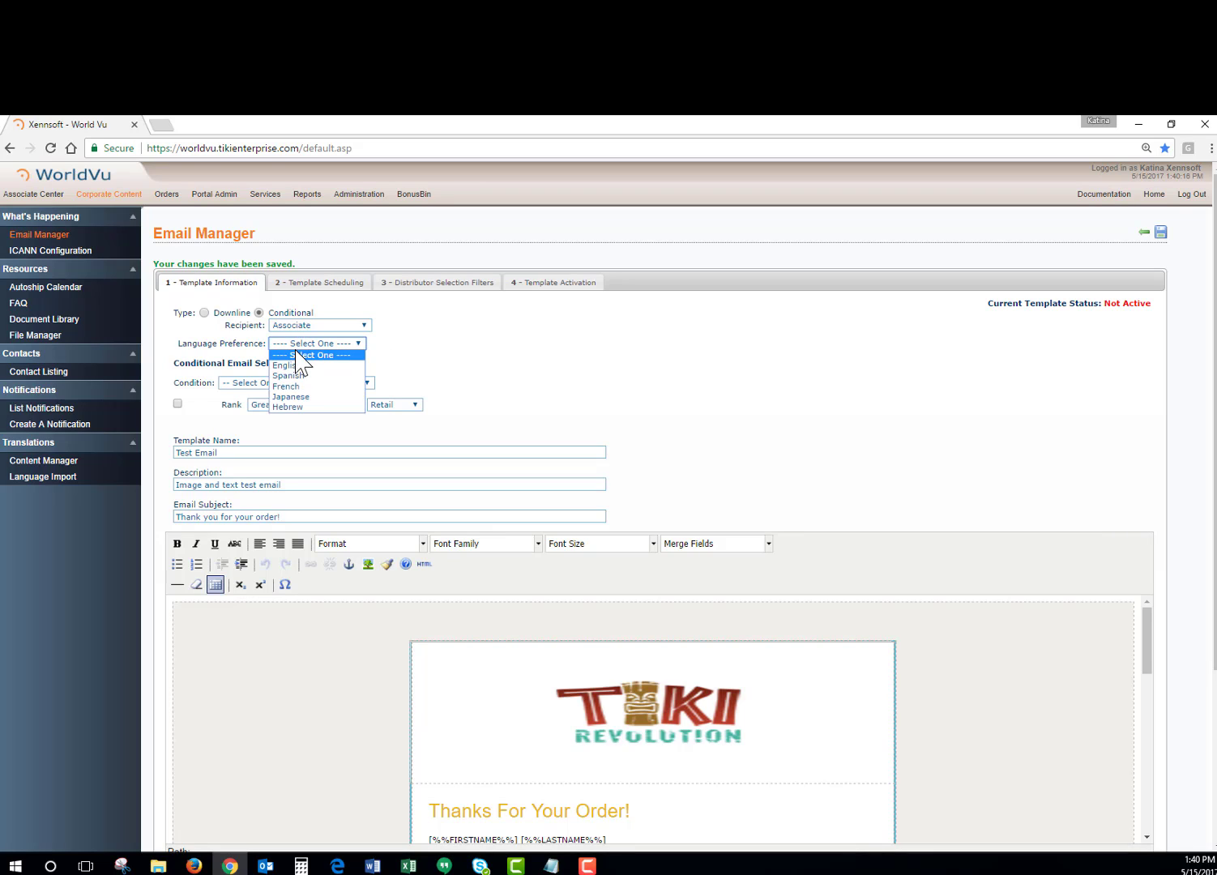
{"action": "left_click", "coordinate": [301, 357]}
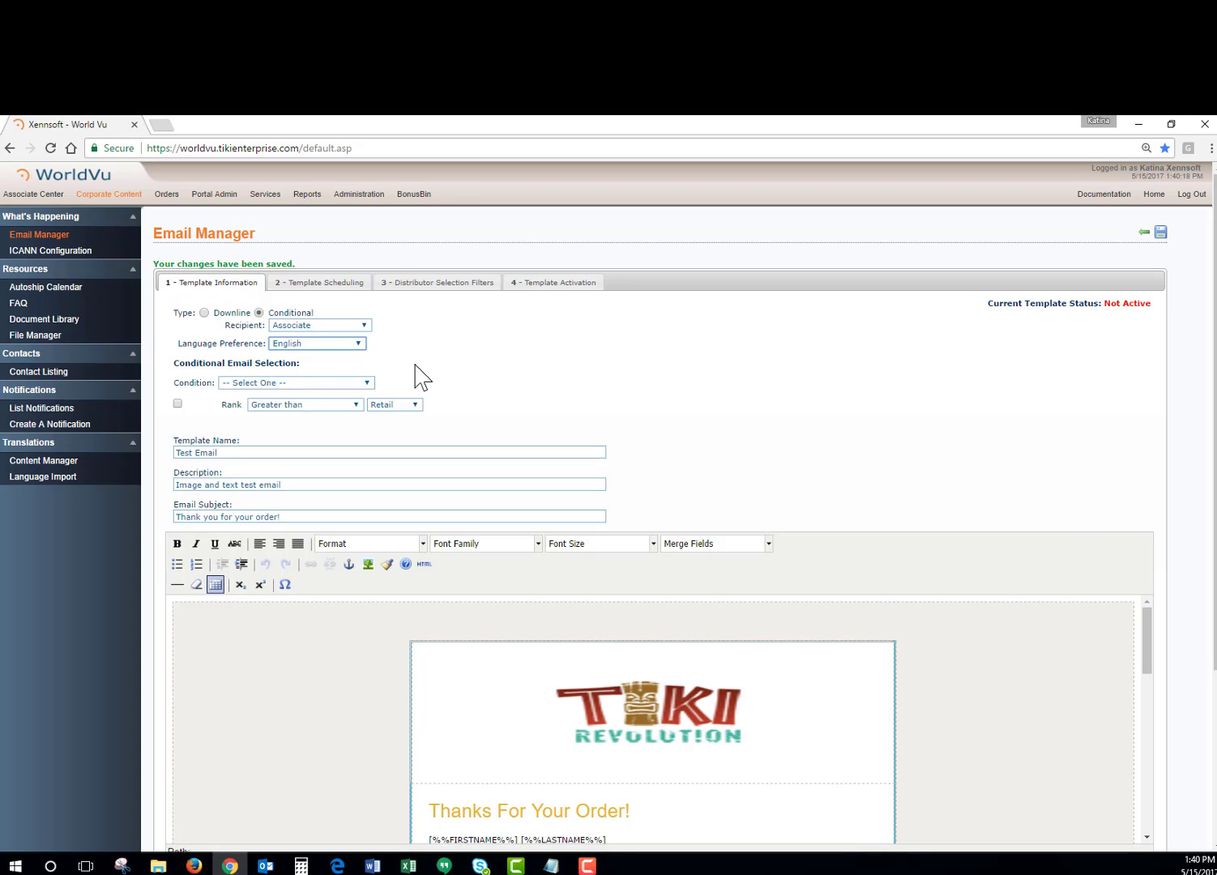
{"action": "left_click", "coordinate": [272, 384]}
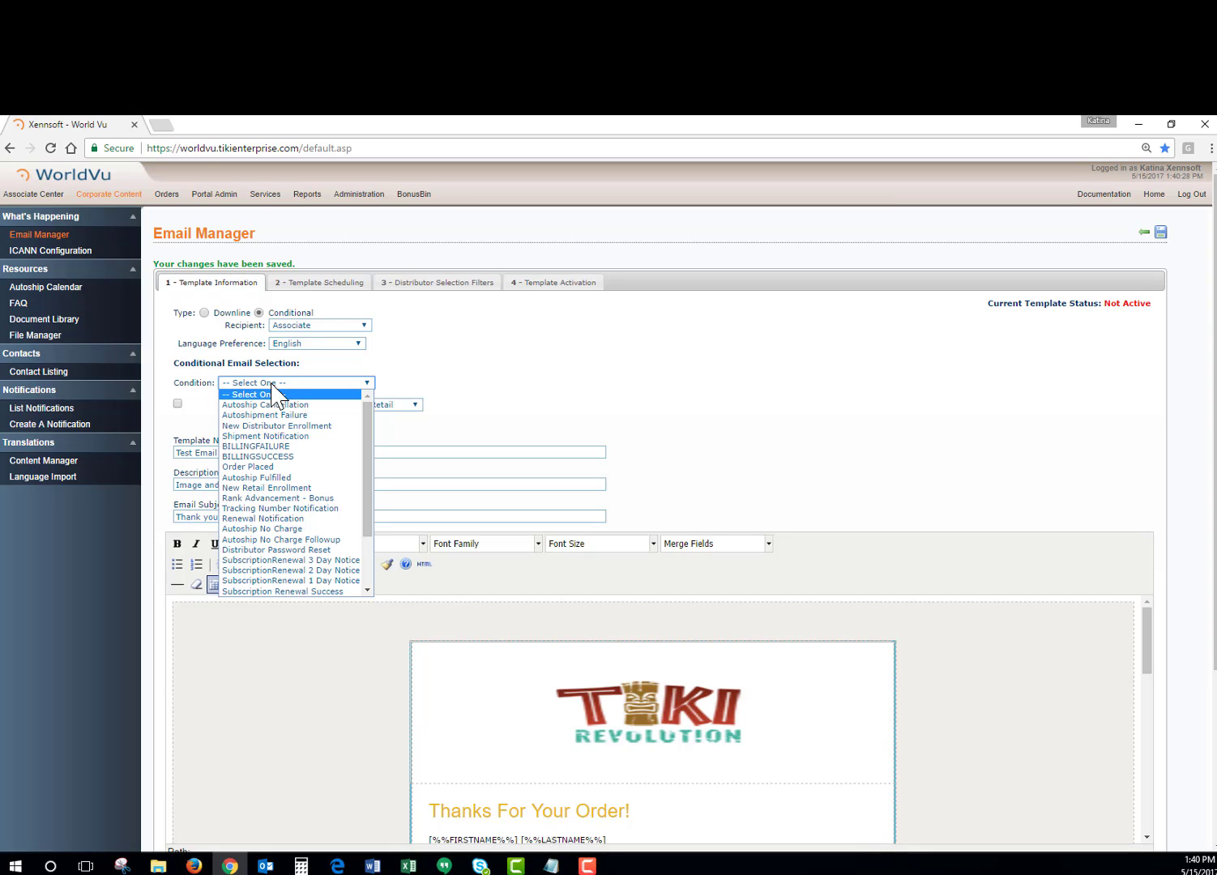
{"action": "left_click", "coordinate": [254, 468]}
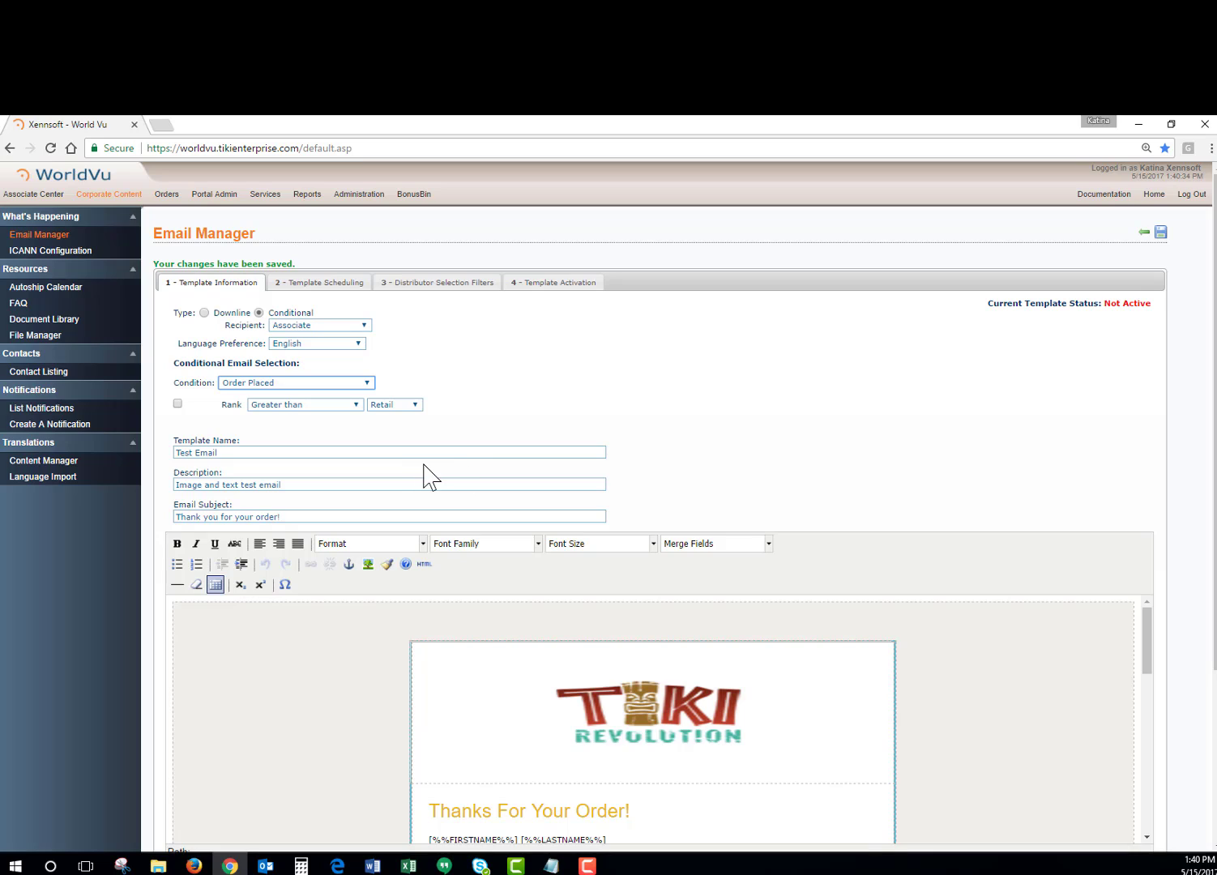
Try limiting the conditional email to ranks greater than or equal to Star 500, and disable the rank filter again.
{"action": "left_click", "coordinate": [177, 403]}
{"action": "left_click", "coordinate": [265, 406]}
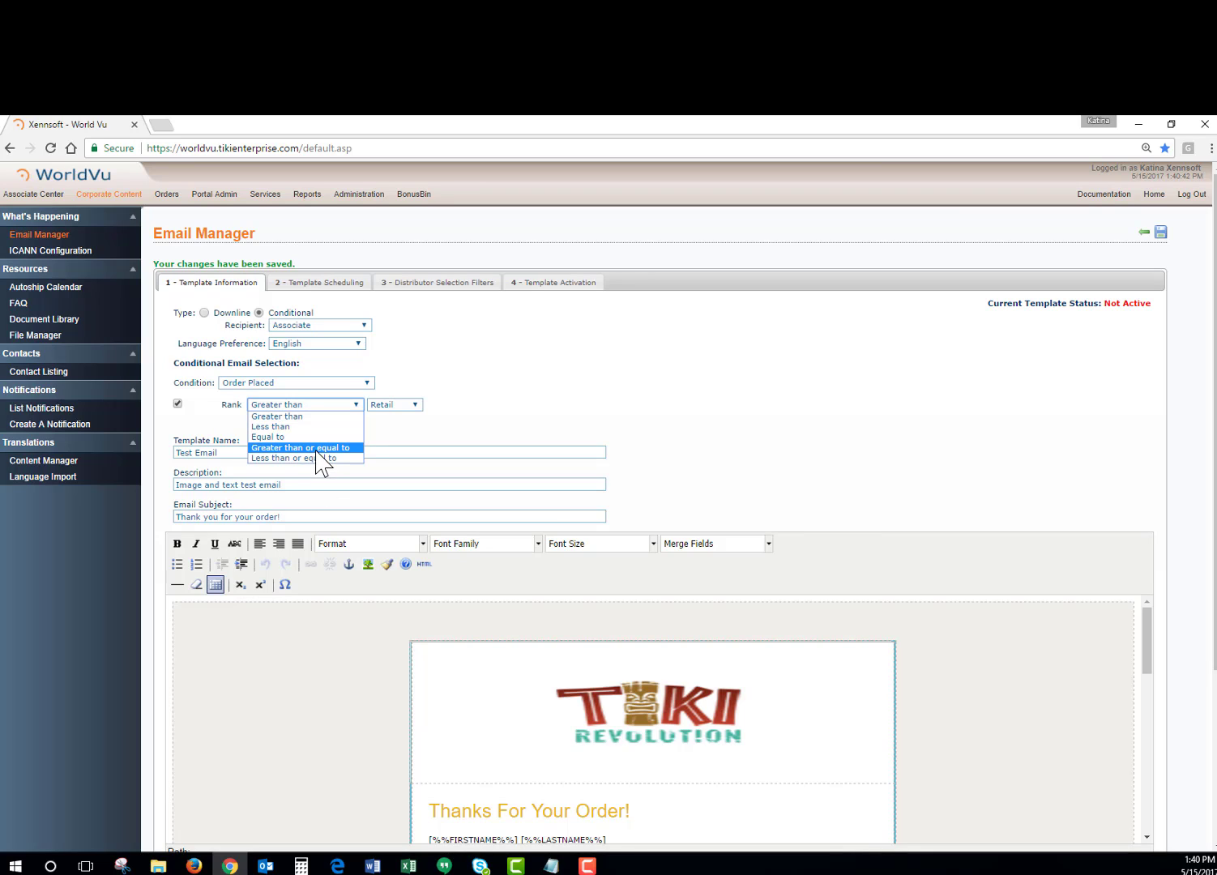
{"action": "left_click", "coordinate": [316, 448]}
{"action": "left_click", "coordinate": [397, 405]}
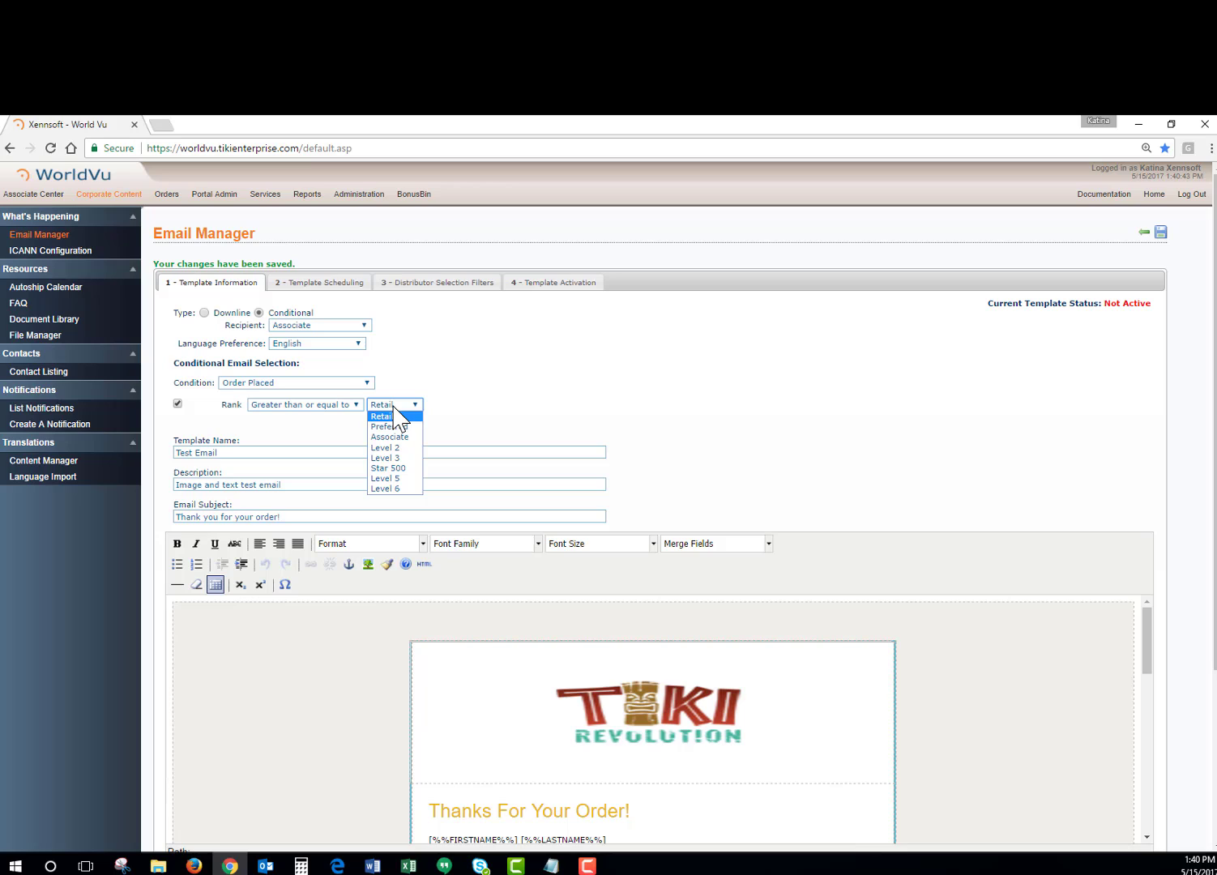
{"action": "left_click", "coordinate": [391, 468]}
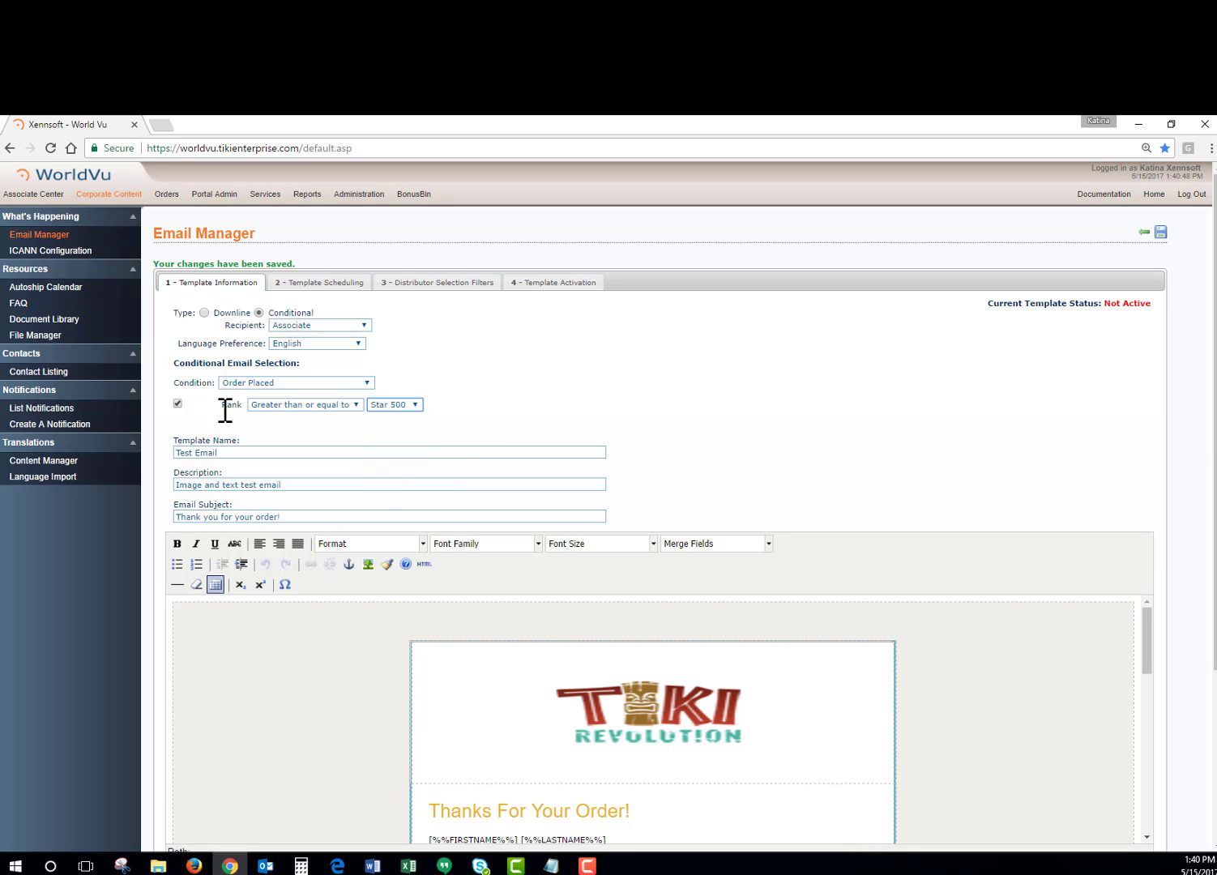
{"action": "left_click", "coordinate": [178, 404]}
Review the scheduling options and the distributor country selection for the conditional template.
{"action": "left_click", "coordinate": [327, 285]}
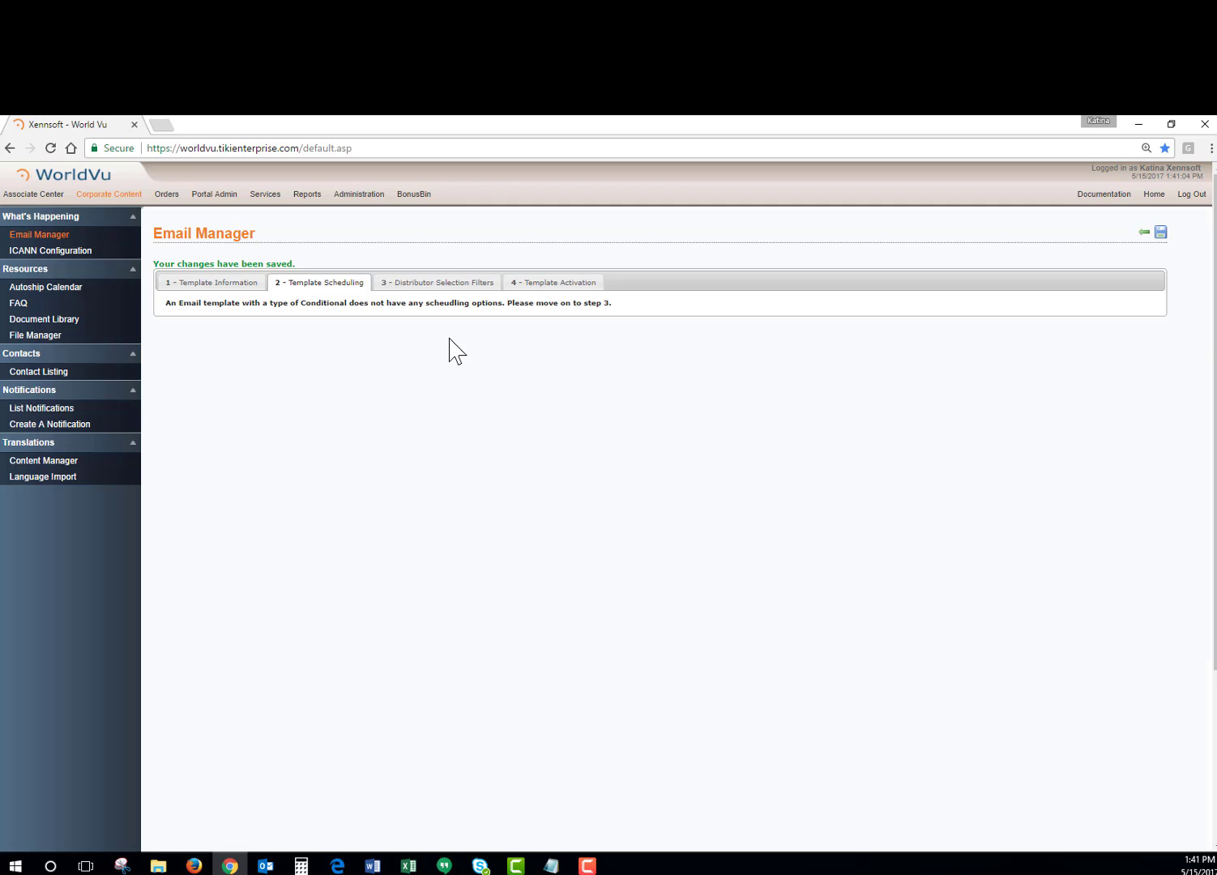
{"action": "left_click", "coordinate": [451, 286]}
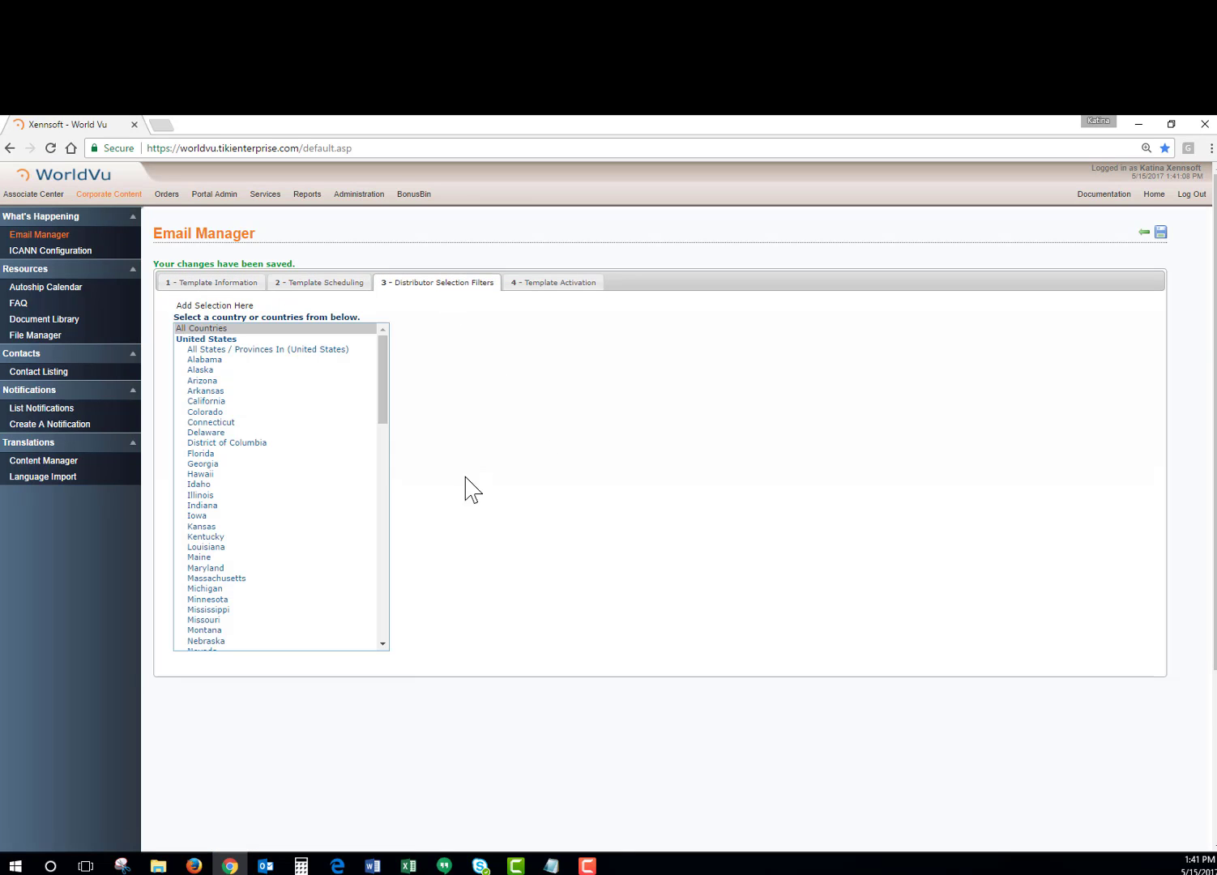
{"action": "scroll", "coordinate": [464, 489], "scroll_direction": "down", "scroll_amount": 2}
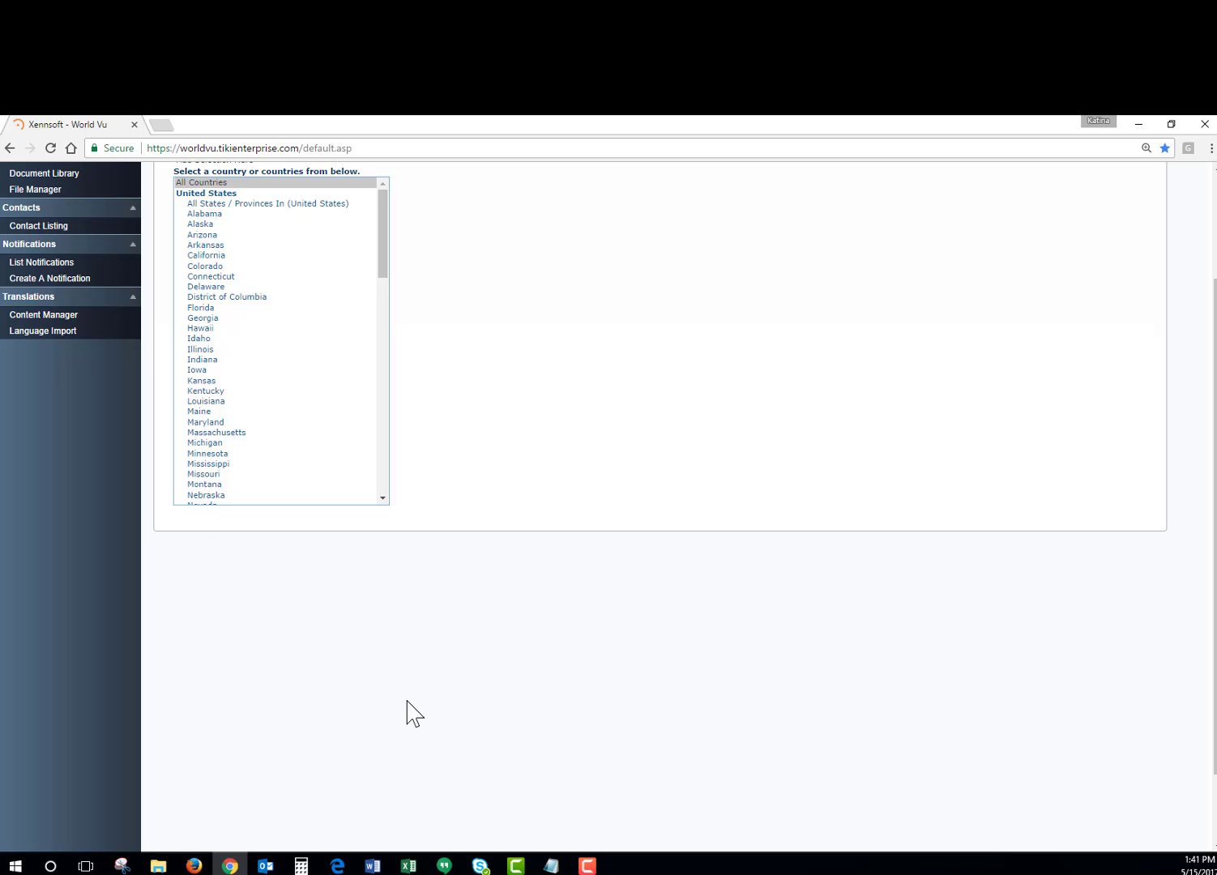
{"action": "scroll", "coordinate": [407, 702], "scroll_direction": "up", "scroll_amount": 1}
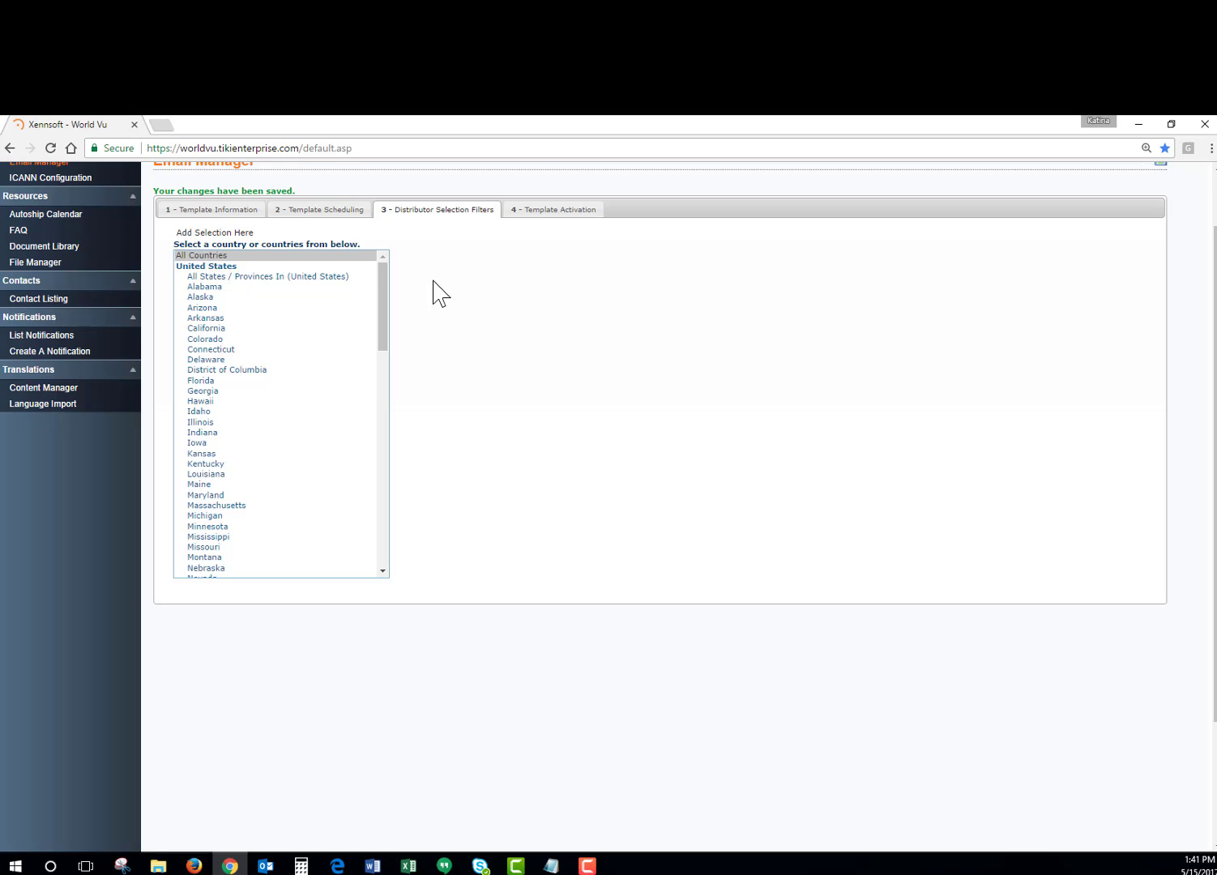
Send the conditional template as a test to a test email address, dismiss the notice and save the template.
{"action": "left_click", "coordinate": [555, 212]}
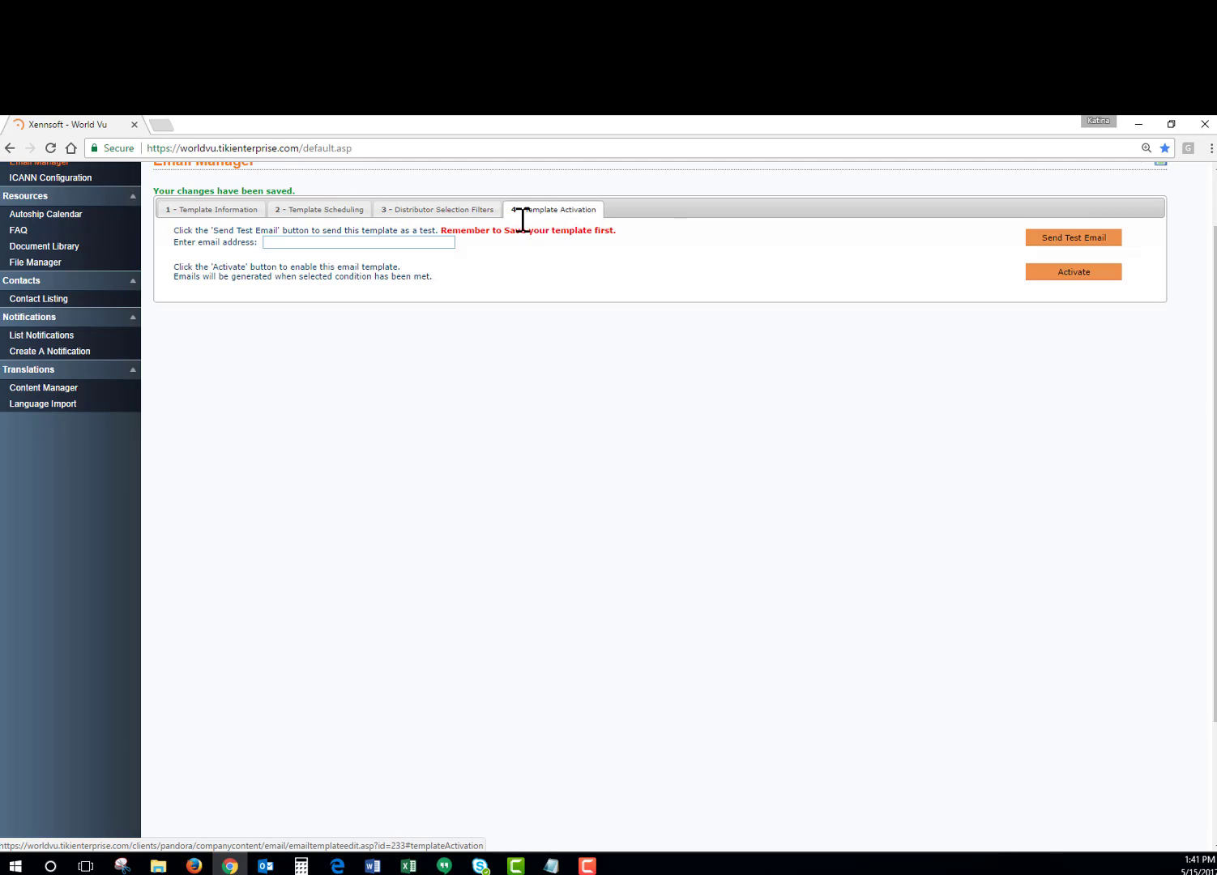
{"action": "left_click", "coordinate": [341, 244]}
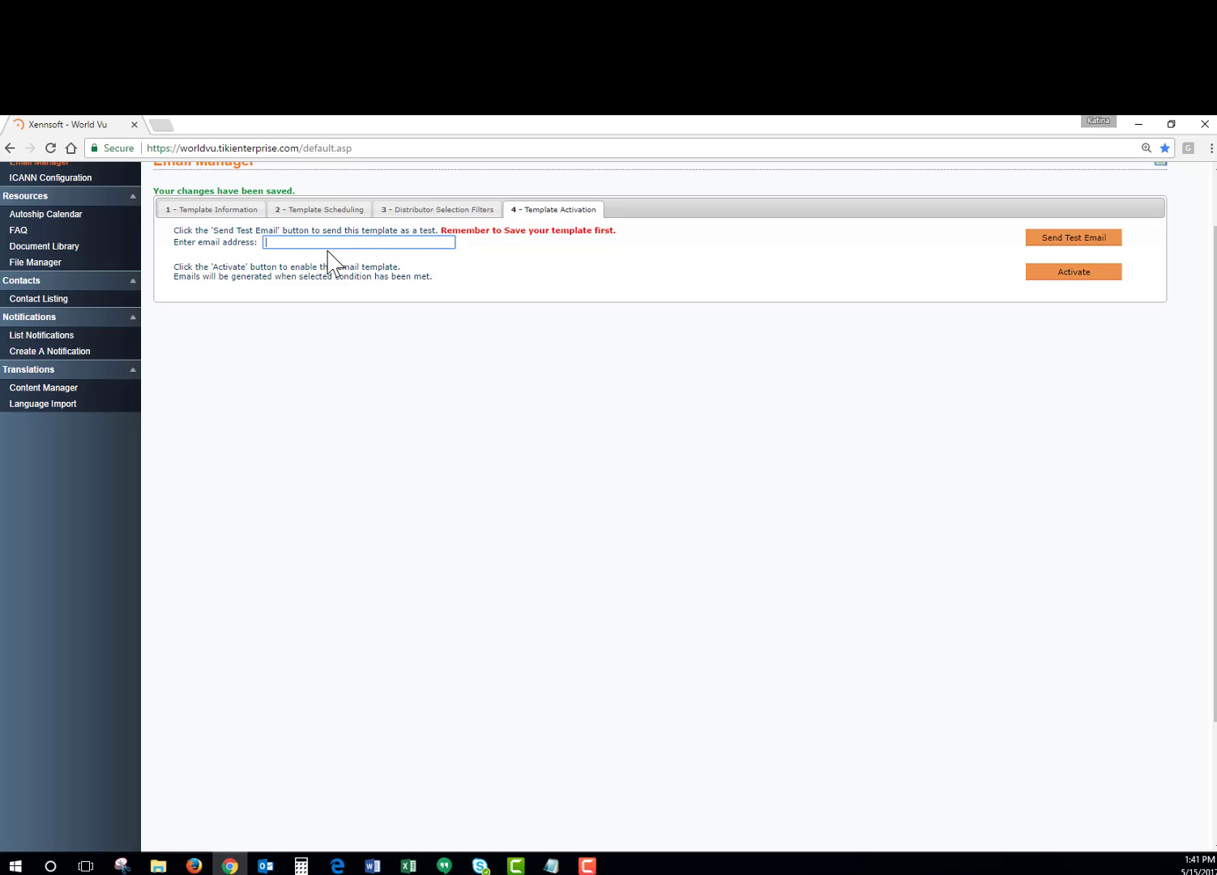
{"action": "type", "text": "test@test.com"}
{"action": "left_click", "coordinate": [1037, 239]}
{"action": "left_click", "coordinate": [729, 233]}
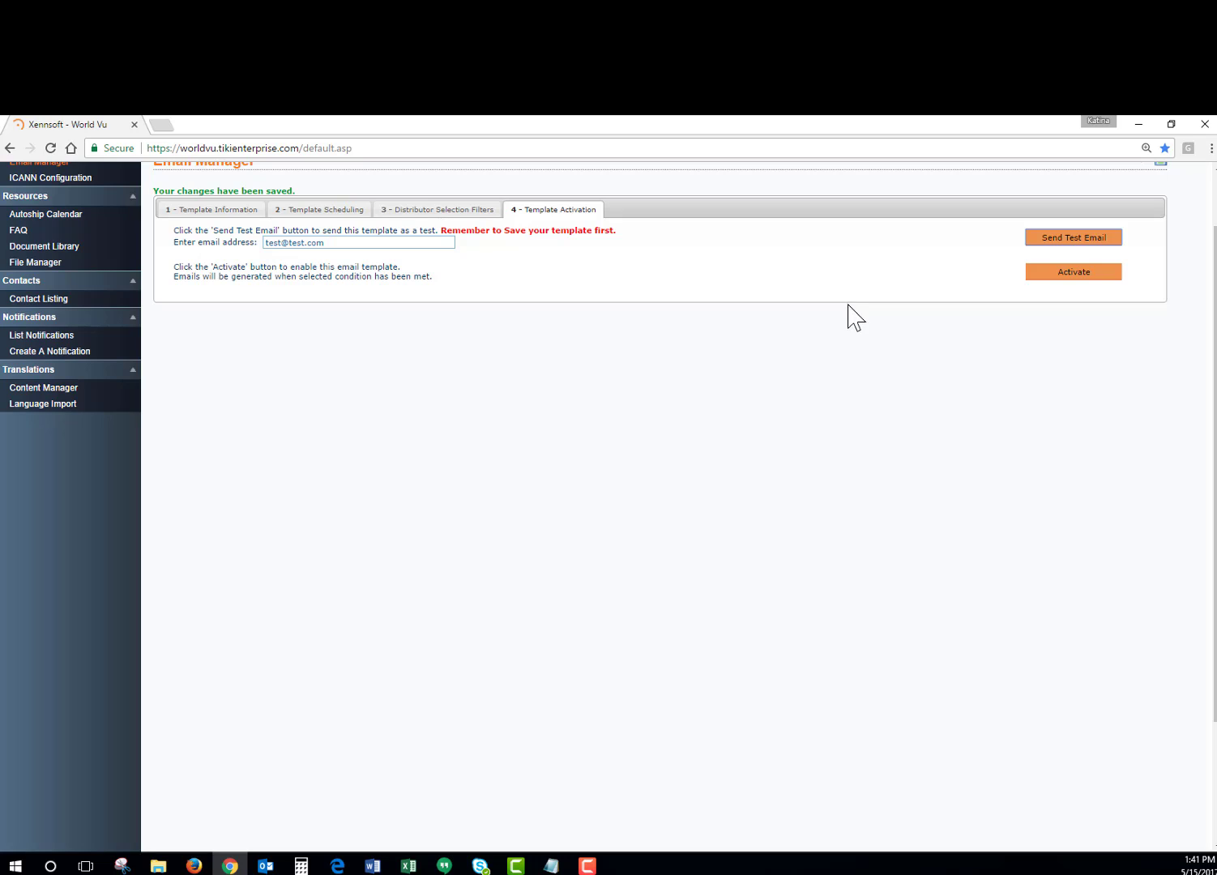
{"action": "scroll", "coordinate": [847, 316], "scroll_direction": "up", "scroll_amount": 1}
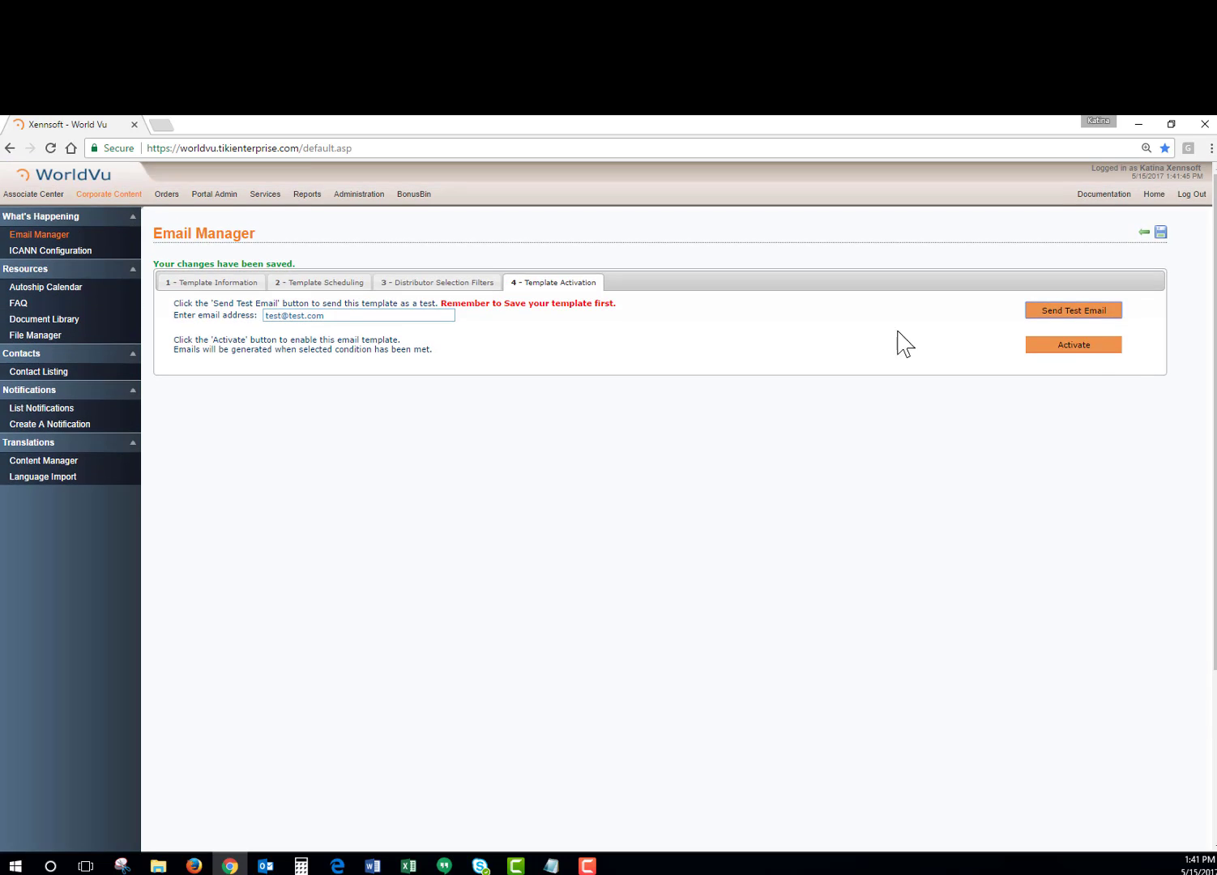
{"action": "left_click", "coordinate": [1161, 234]}
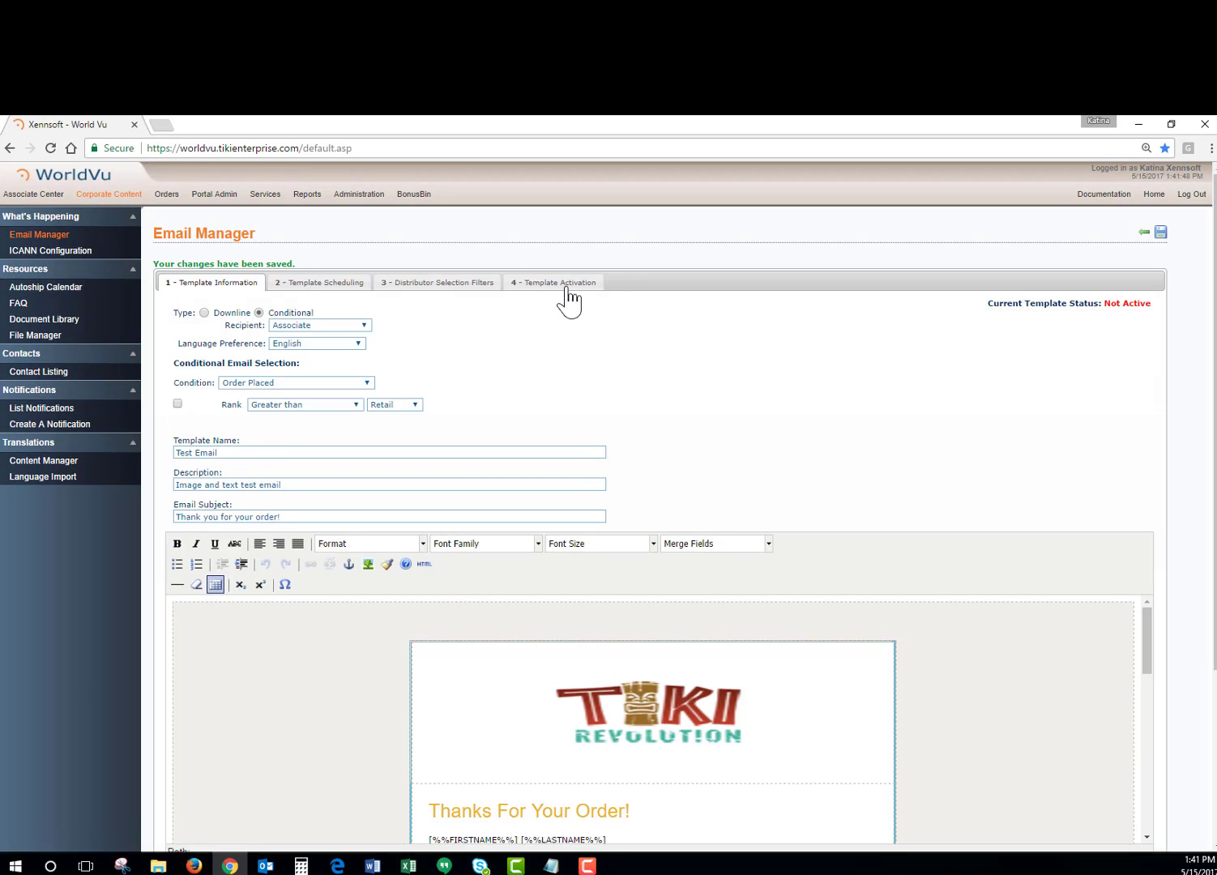
Activate the conditional template, save it again and check its current template status.
{"action": "left_click", "coordinate": [559, 284]}
{"action": "left_click", "coordinate": [1031, 346]}
{"action": "left_click", "coordinate": [1160, 234]}
{"action": "left_click_drag", "start_coordinate": [987, 304], "coordinate": [1149, 306]}
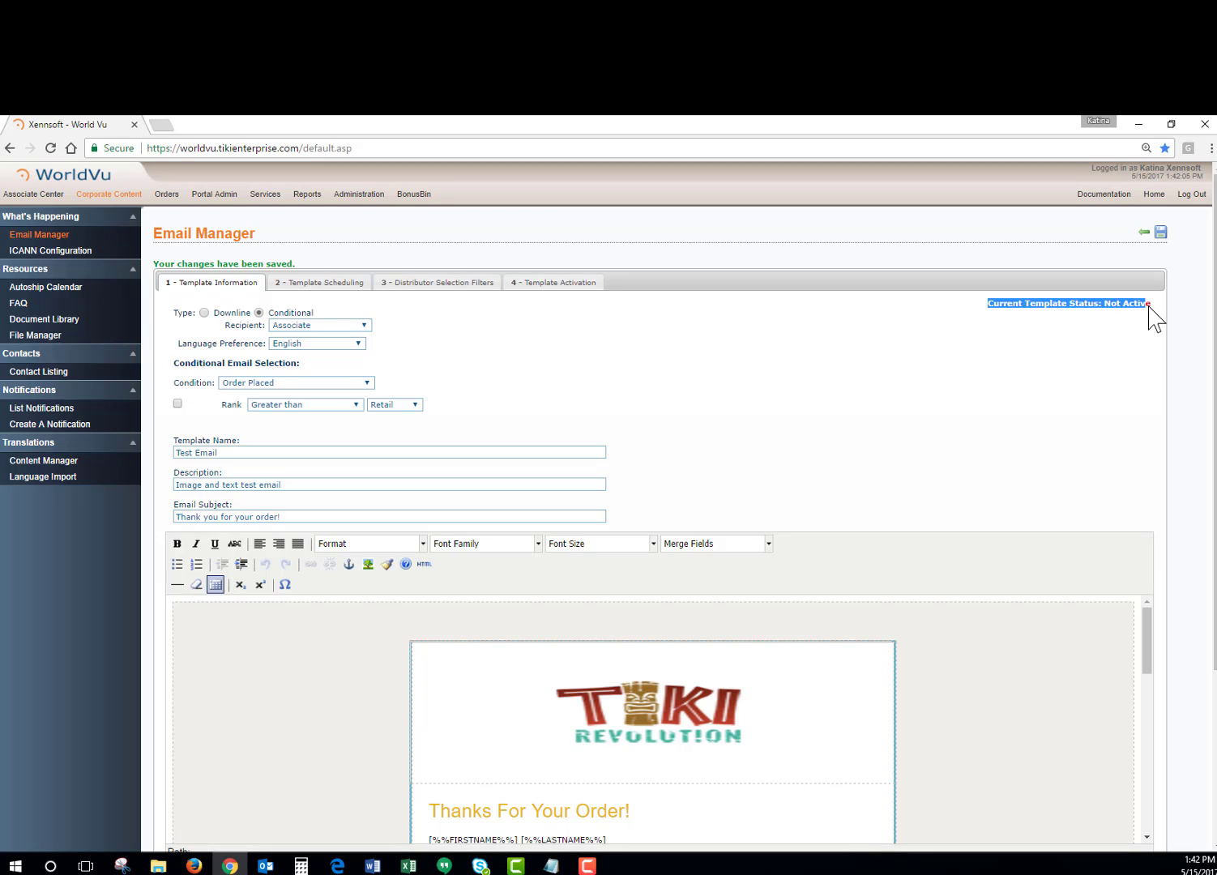
{"action": "left_click", "coordinate": [843, 357]}
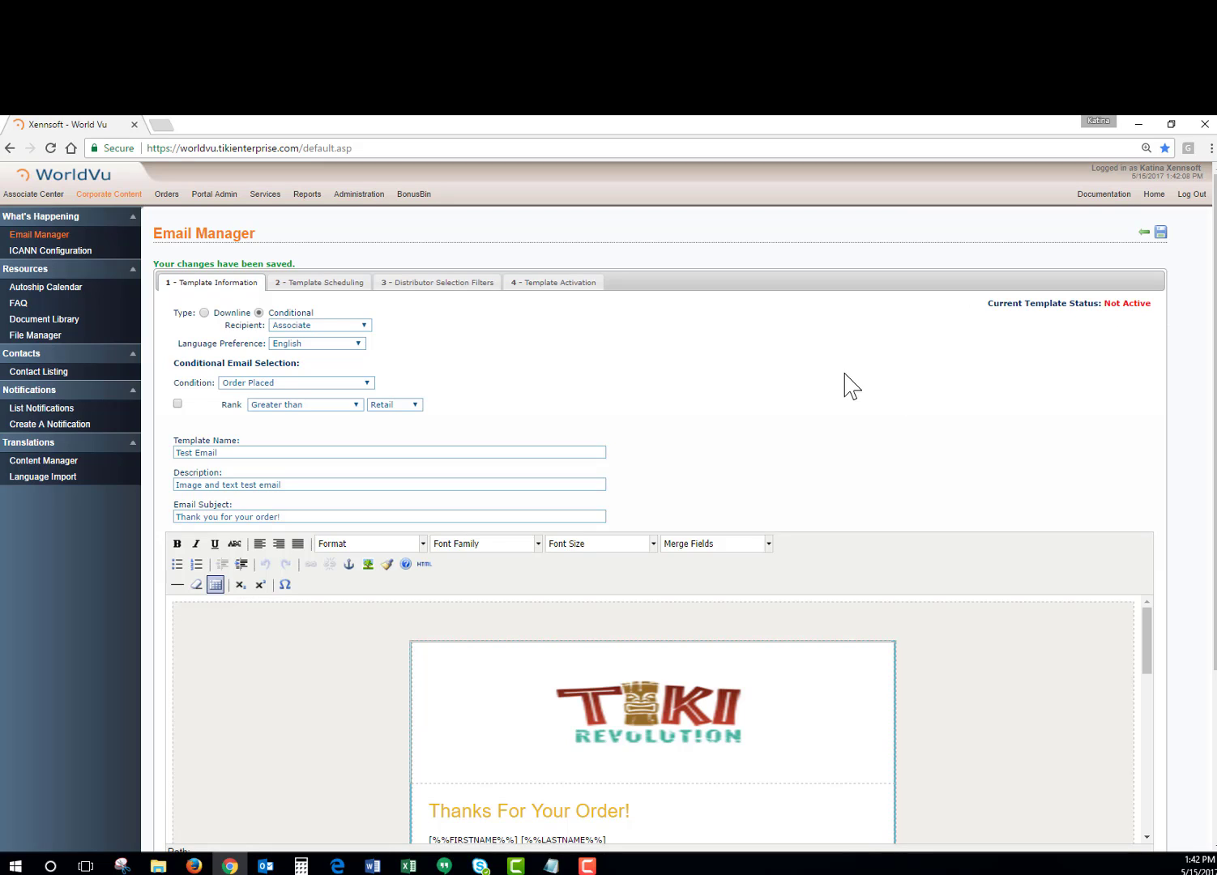